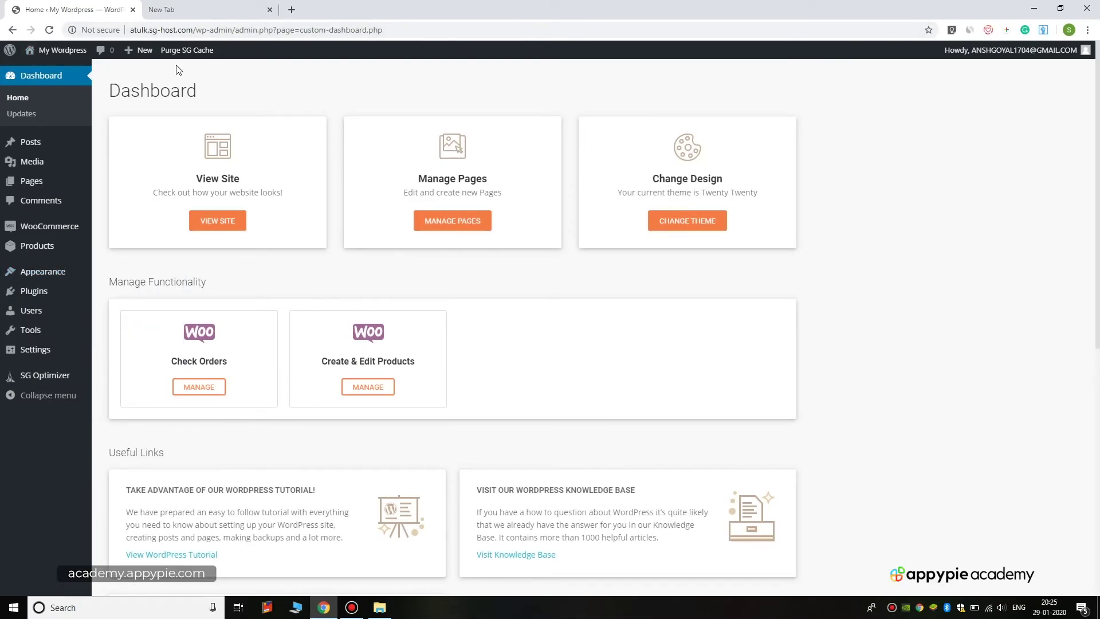
Step: Drop the address-bar edit and open the Customizer from the dashboard's Appearance menu
{"action": "left_click", "coordinate": [224, 29]}
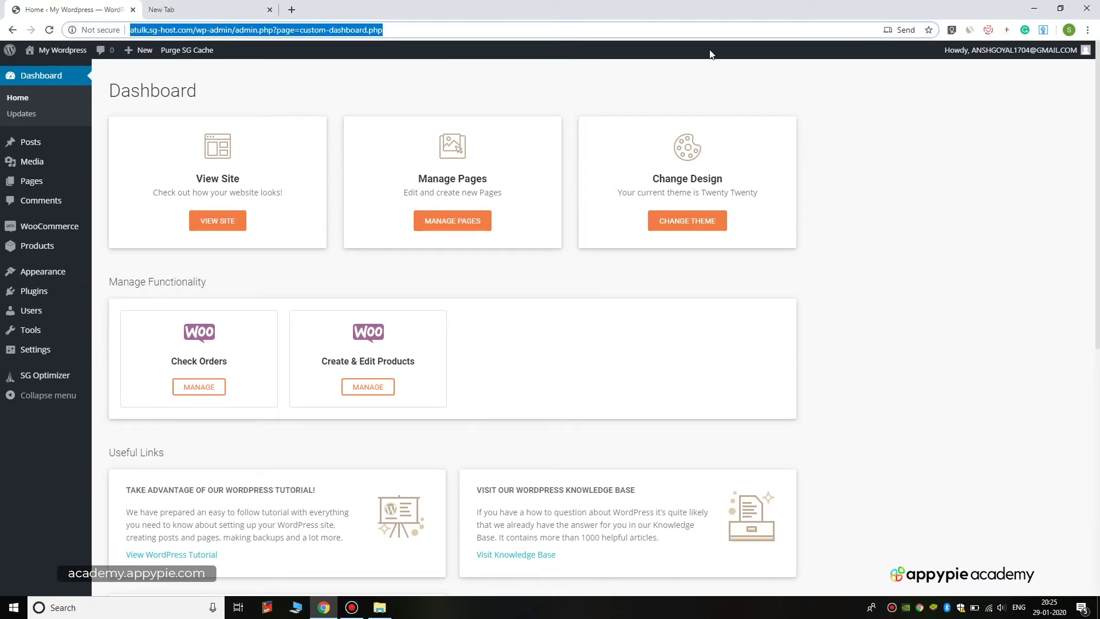
{"action": "type", "text": "/wp"}
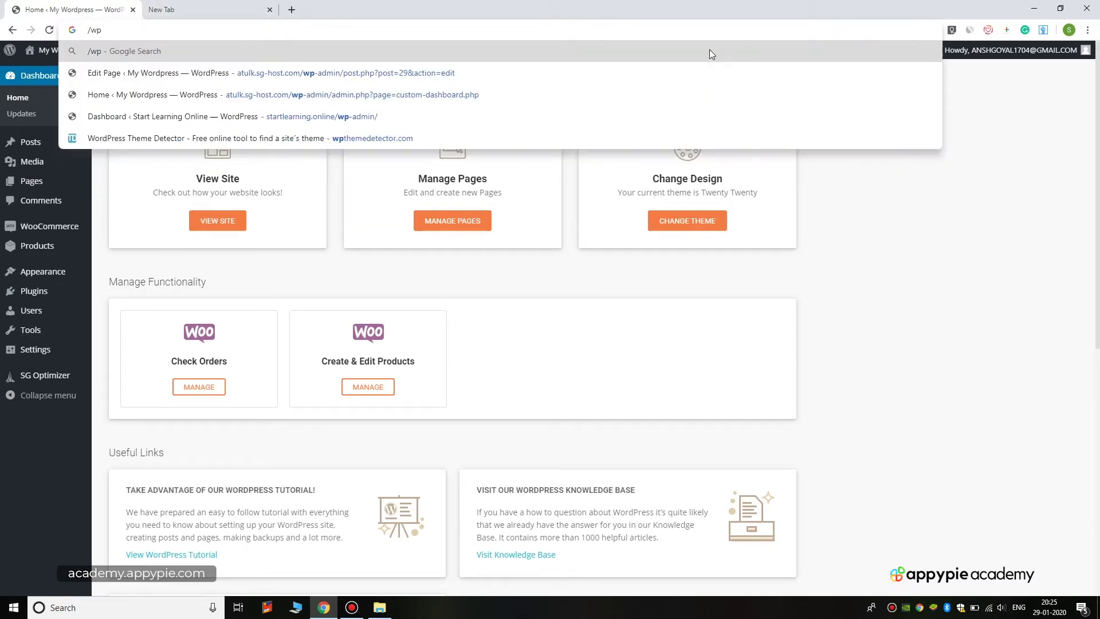
{"action": "type", "text": "-admin"}
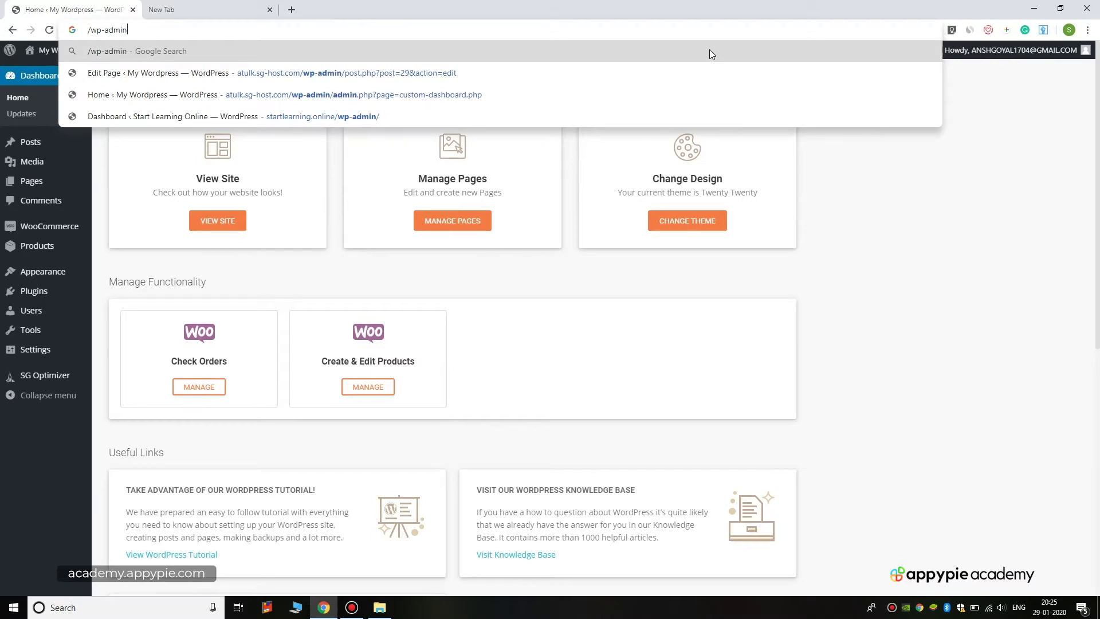
{"action": "key", "text": "BackSpace"}
{"action": "key", "text": "BackSpace"}
{"action": "key", "text": "BackSpace"}
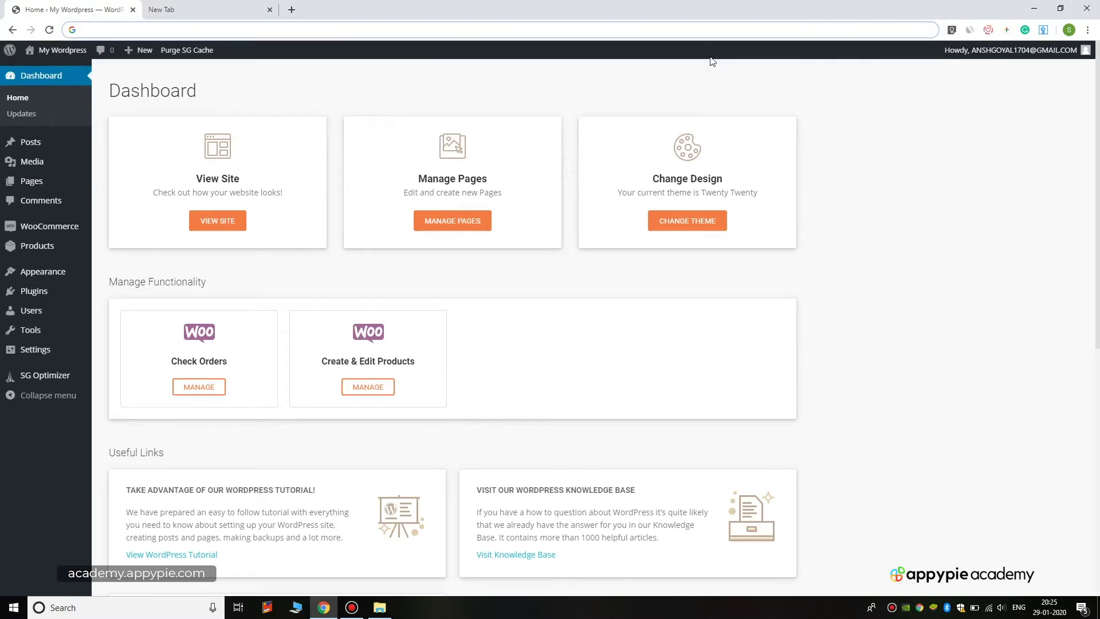
{"action": "left_click", "coordinate": [700, 95]}
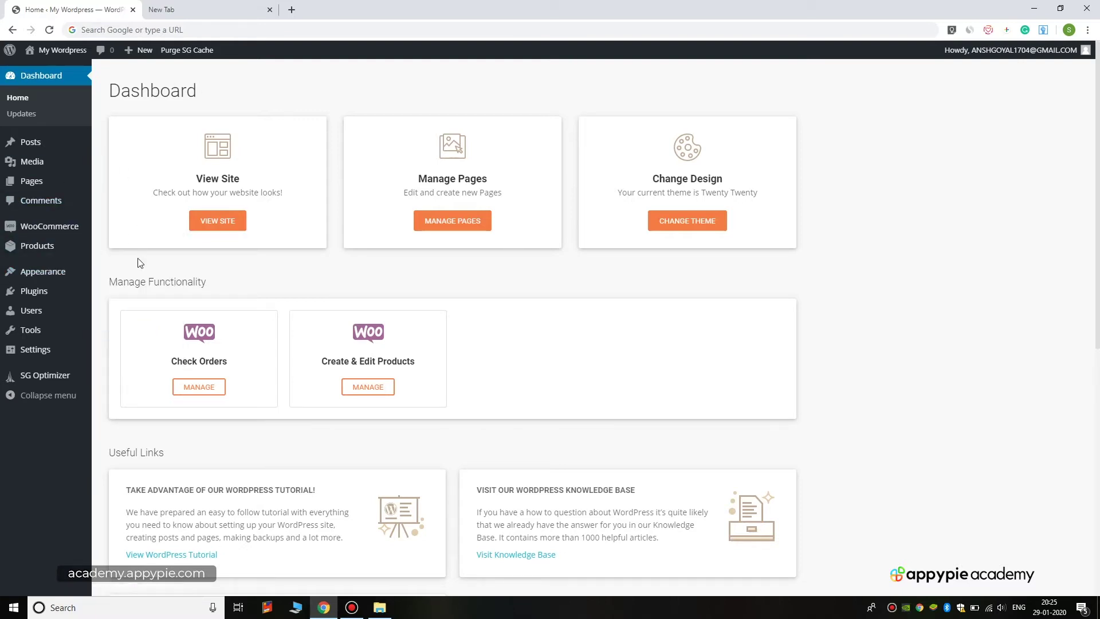
{"action": "mouse_move", "coordinate": [44, 273]}
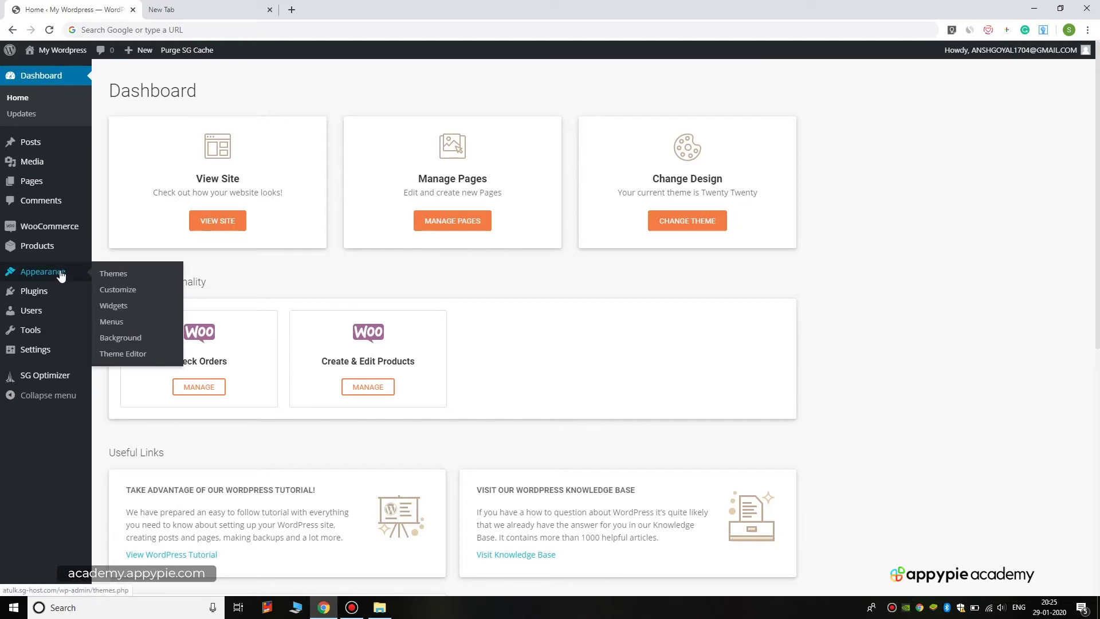
{"action": "left_click", "coordinate": [120, 292]}
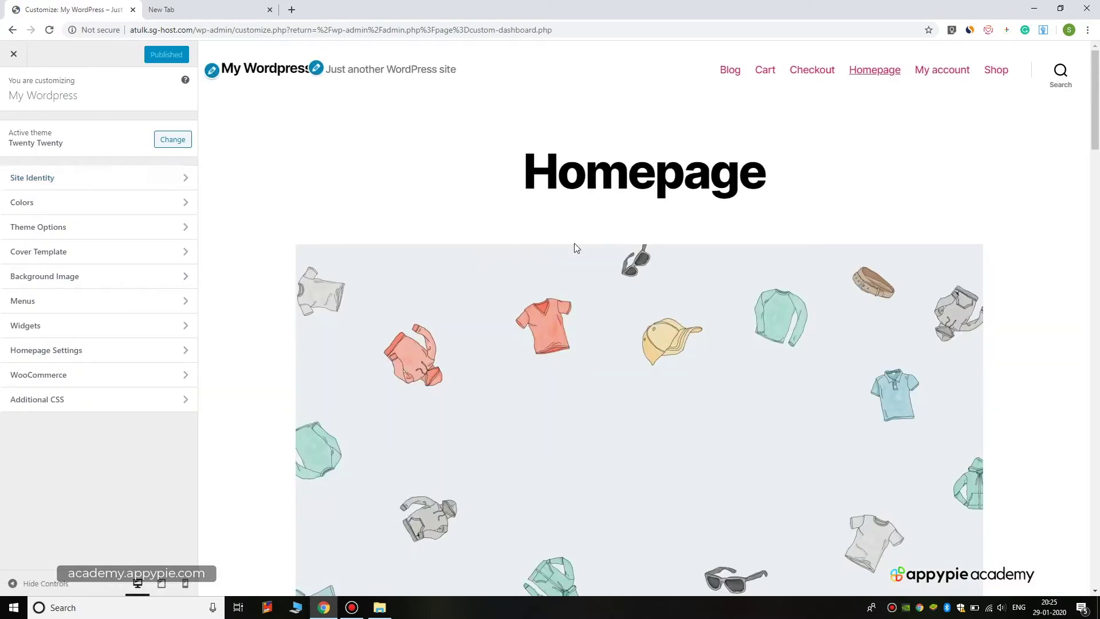
Step: In Site Identity, enter title 'Tech Indies' and tagline 'Creative Everytime', then begin selecting a site icon
{"action": "left_click", "coordinate": [120, 181]}
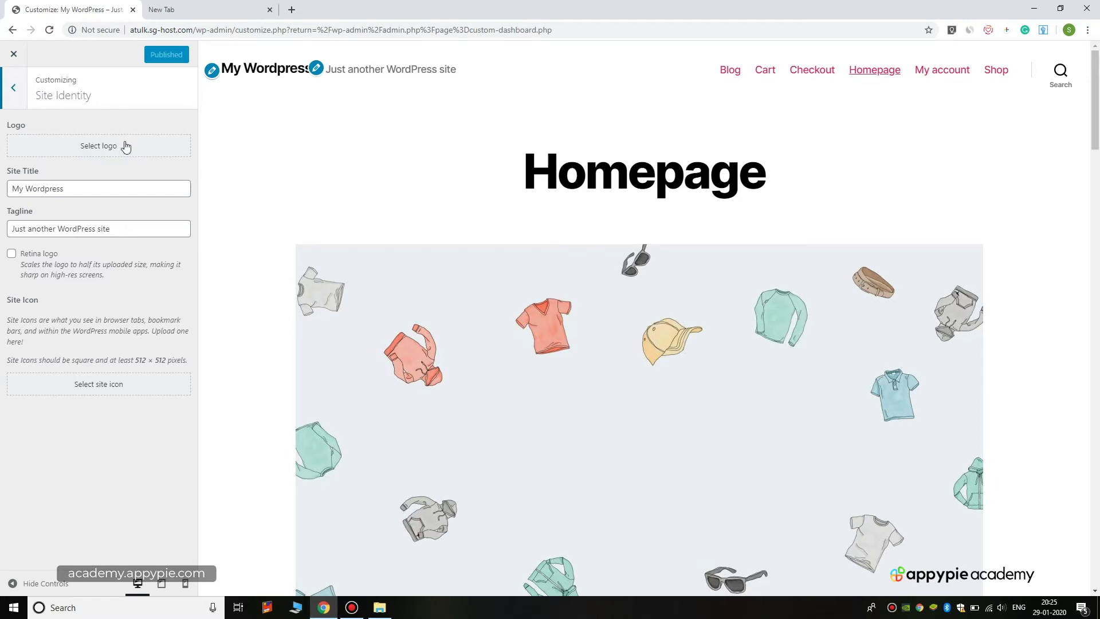
{"action": "left_click", "coordinate": [116, 189]}
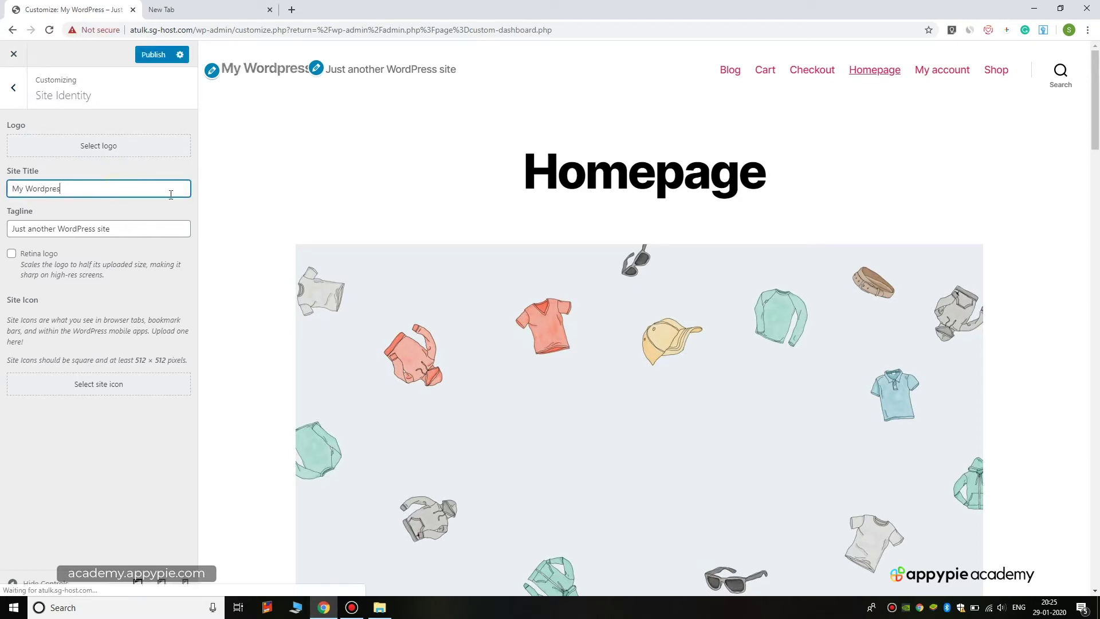
{"action": "key", "text": "BackSpace"}
{"action": "key", "text": "BackSpace"}
{"action": "key", "text": "BackSpace"}
{"action": "type", "text": "Tech Indies"}
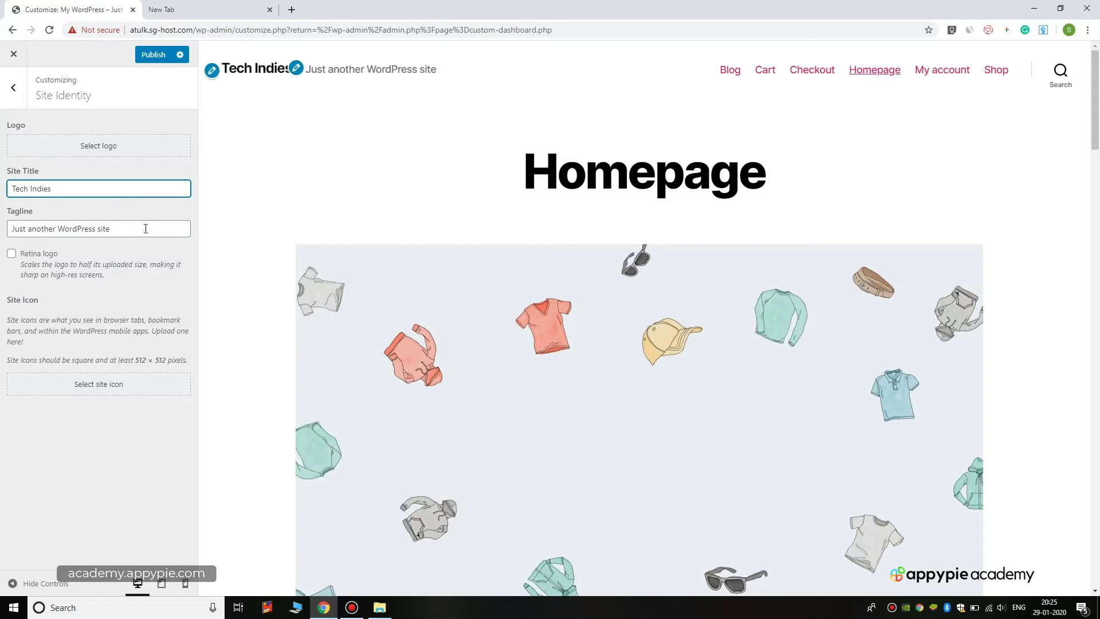
{"action": "left_click_drag", "start_coordinate": [145, 229], "coordinate": [2, 217]}
{"action": "key", "text": "BackSpace"}
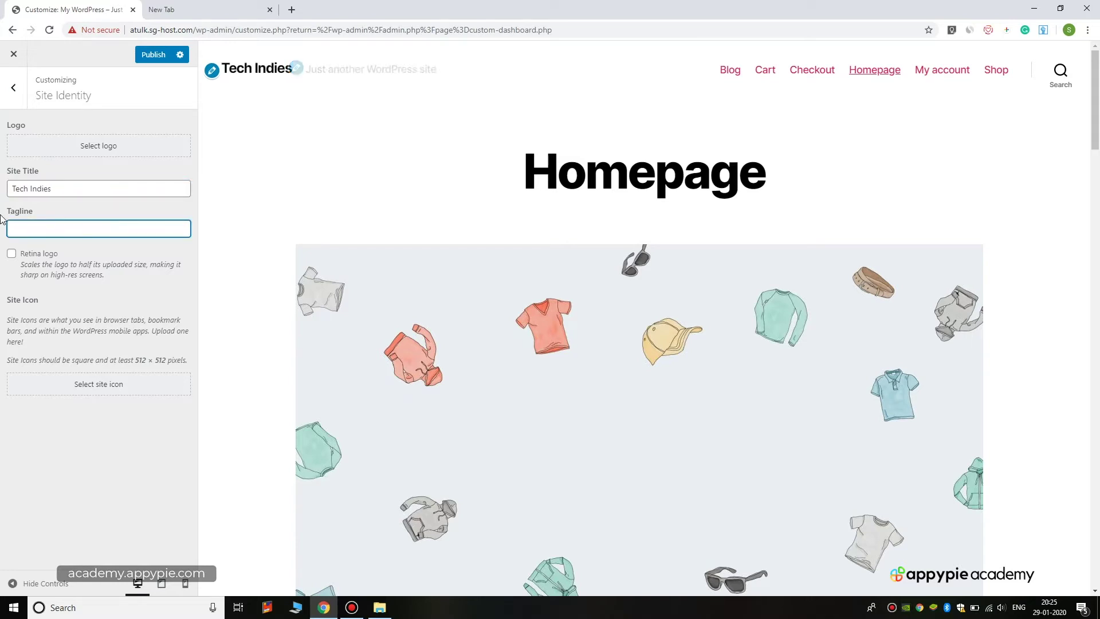
{"action": "type", "text": "Creative"}
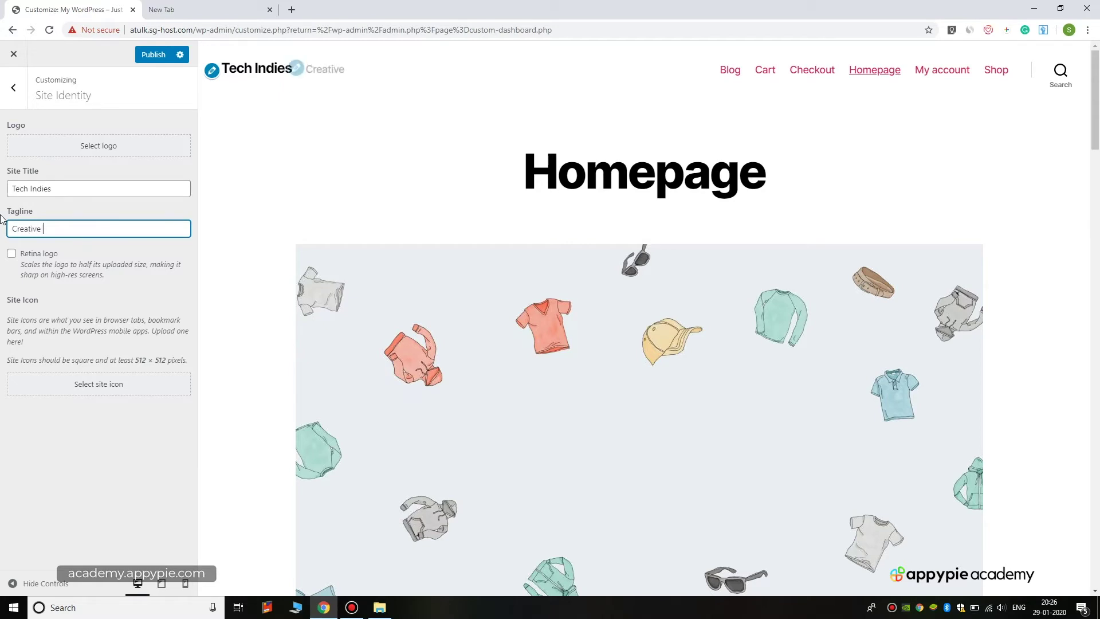
{"action": "type", "text": " Everytime"}
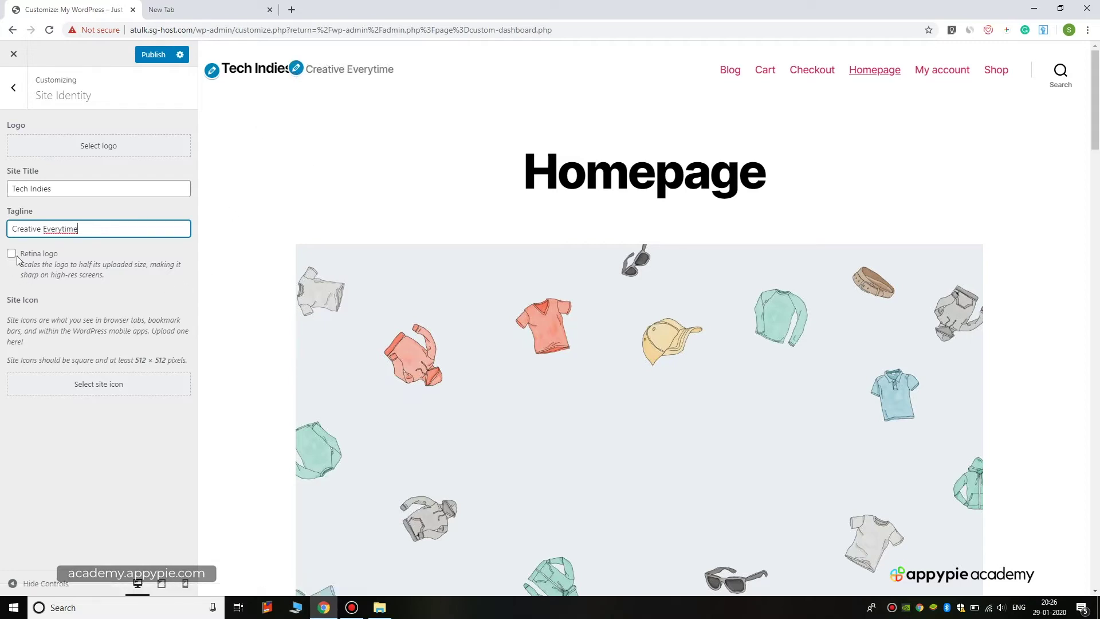
{"action": "left_click", "coordinate": [94, 387]}
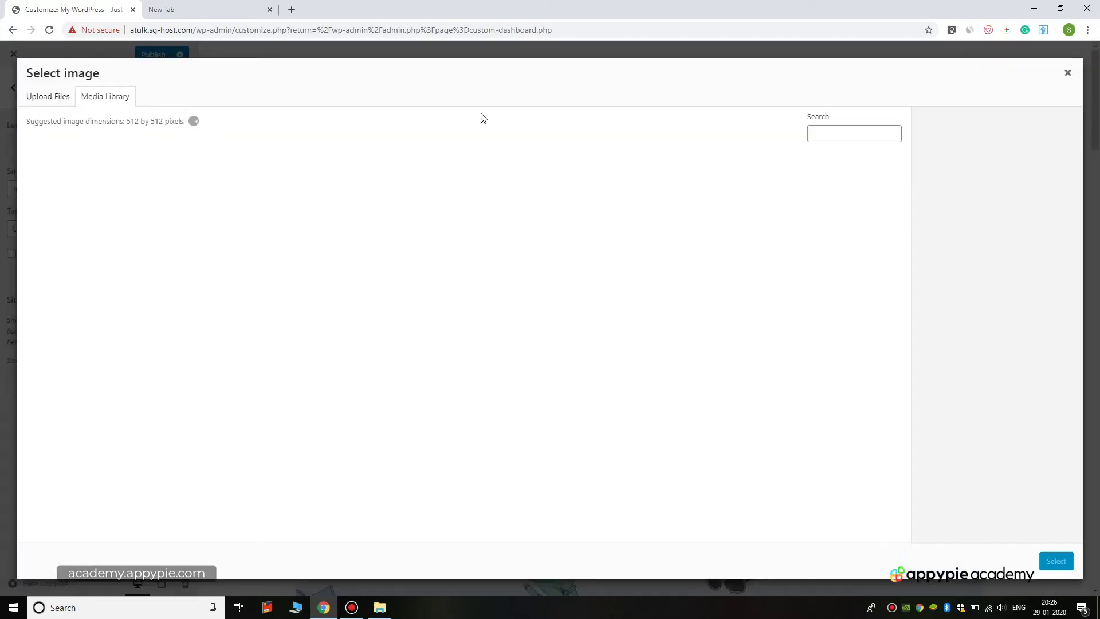
Step: Upload the Tech Indies logo file into the media library
{"action": "left_click", "coordinate": [43, 98]}
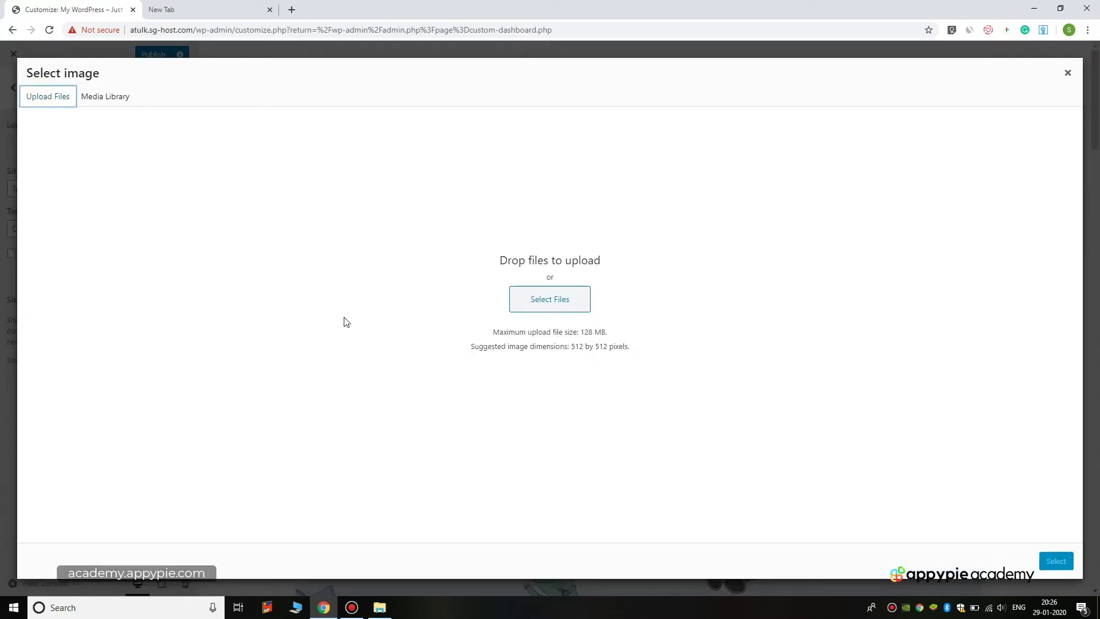
{"action": "left_click", "coordinate": [545, 311]}
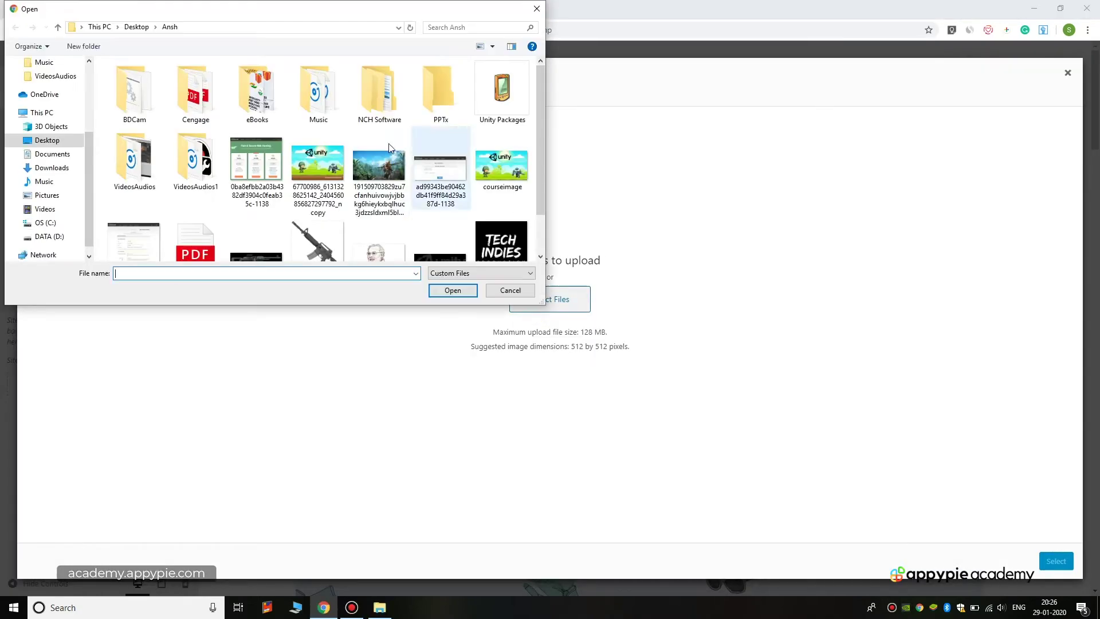
{"action": "scroll", "coordinate": [378, 172], "scroll_direction": "down", "scroll_amount": 1}
{"action": "left_click", "coordinate": [501, 210]}
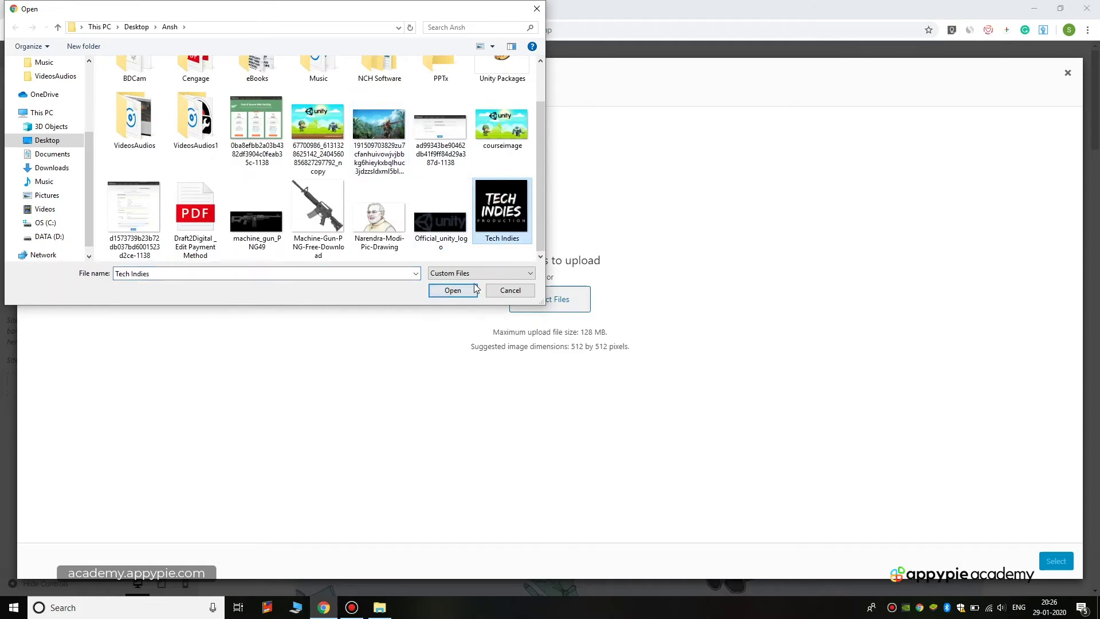
{"action": "left_click", "coordinate": [452, 290]}
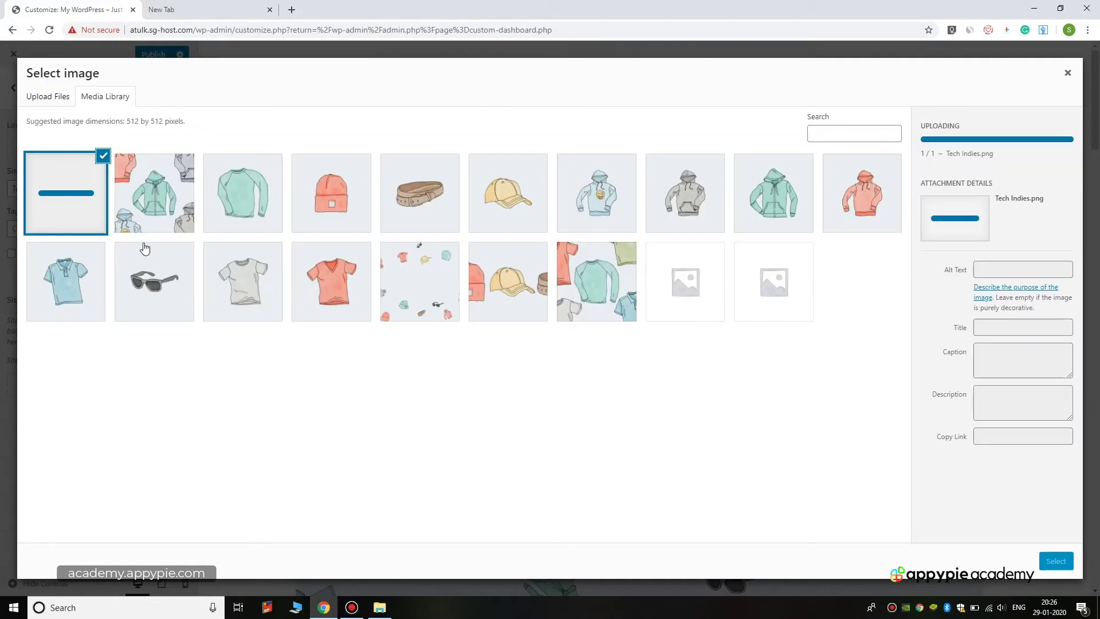
Step: Give the logo alt text 'tech_indies' and set it as site icon without cropping
{"action": "left_click", "coordinate": [1023, 238]}
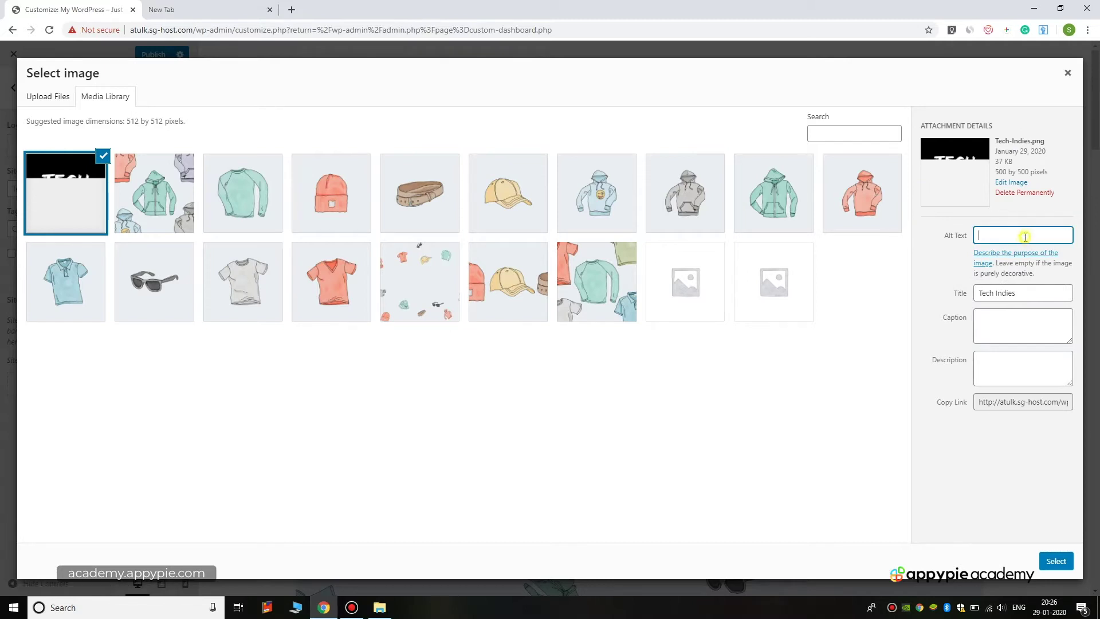
{"action": "type", "text": "tech_indies"}
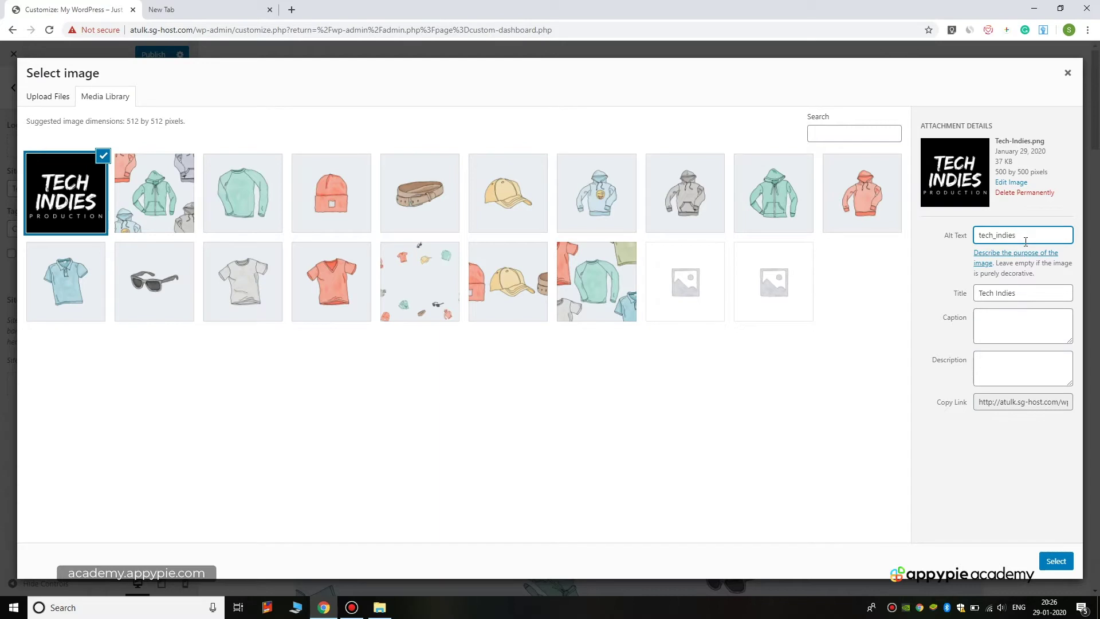
{"action": "double_click", "coordinate": [1038, 236]}
{"action": "left_click", "coordinate": [1037, 236]}
{"action": "left_click", "coordinate": [1010, 324]}
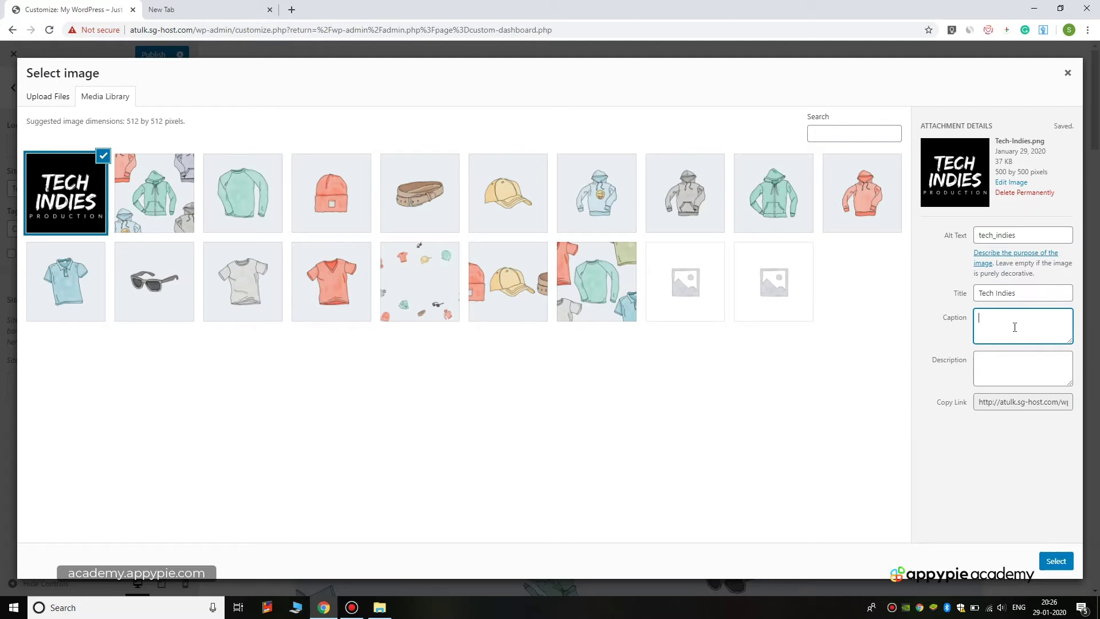
{"action": "left_click", "coordinate": [1040, 404]}
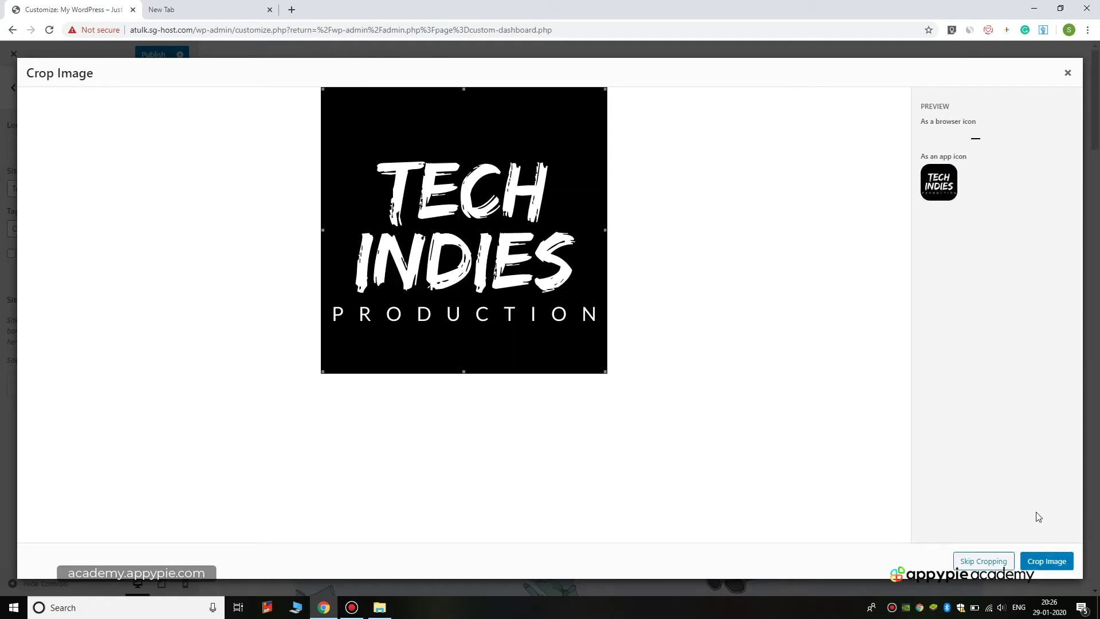
{"action": "left_click", "coordinate": [997, 565]}
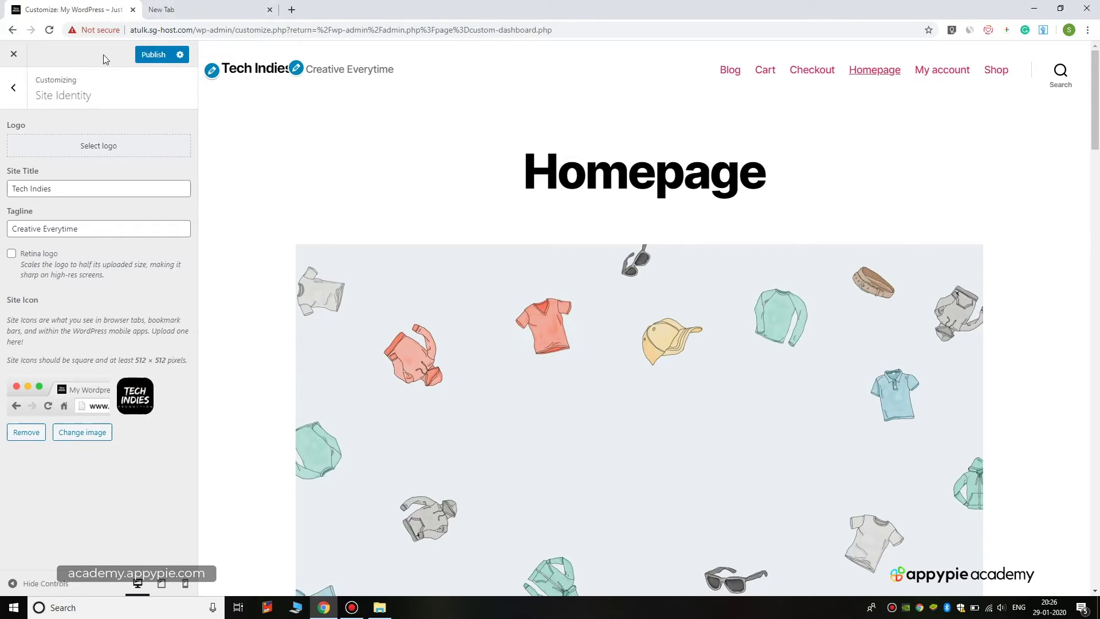
Step: Publish the site identity changes, return to the main customizer sections, and browse themes
{"action": "mouse_move", "coordinate": [133, 403]}
{"action": "left_mouse_down"}
{"action": "mouse_move", "coordinate": [306, 336]}
{"action": "mouse_move", "coordinate": [220, 399]}
{"action": "left_mouse_up"}
{"action": "left_click", "coordinate": [147, 55]}
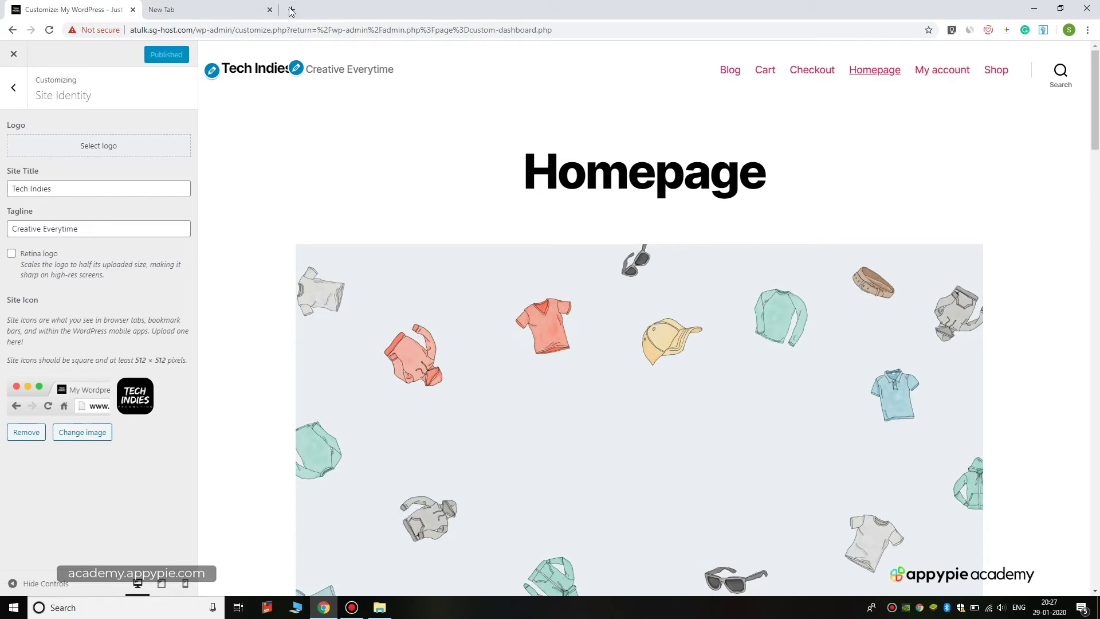
{"action": "left_click", "coordinate": [16, 89]}
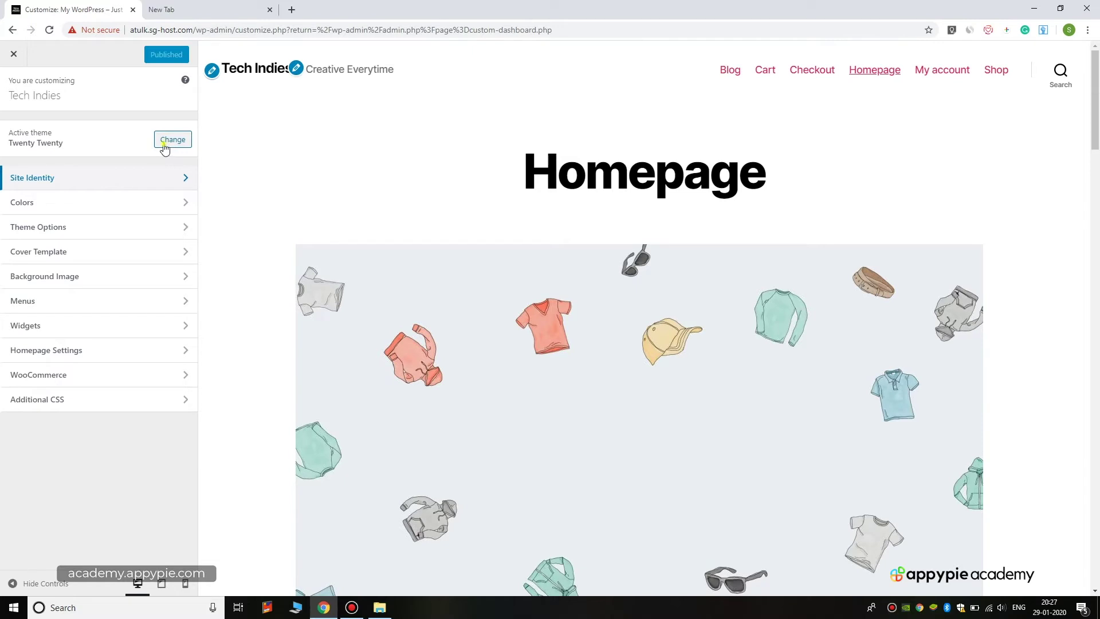
{"action": "left_click", "coordinate": [165, 148]}
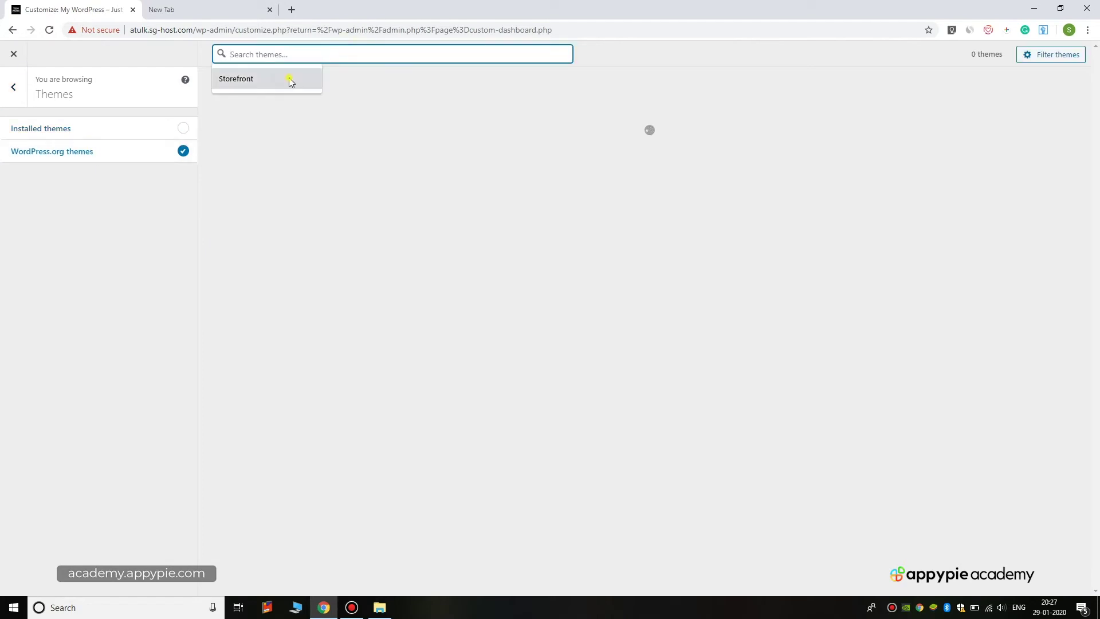
Step: Find Storefront among WordPress.org themes, install and preview it, and skip the welcome tour
{"action": "left_click", "coordinate": [288, 79]}
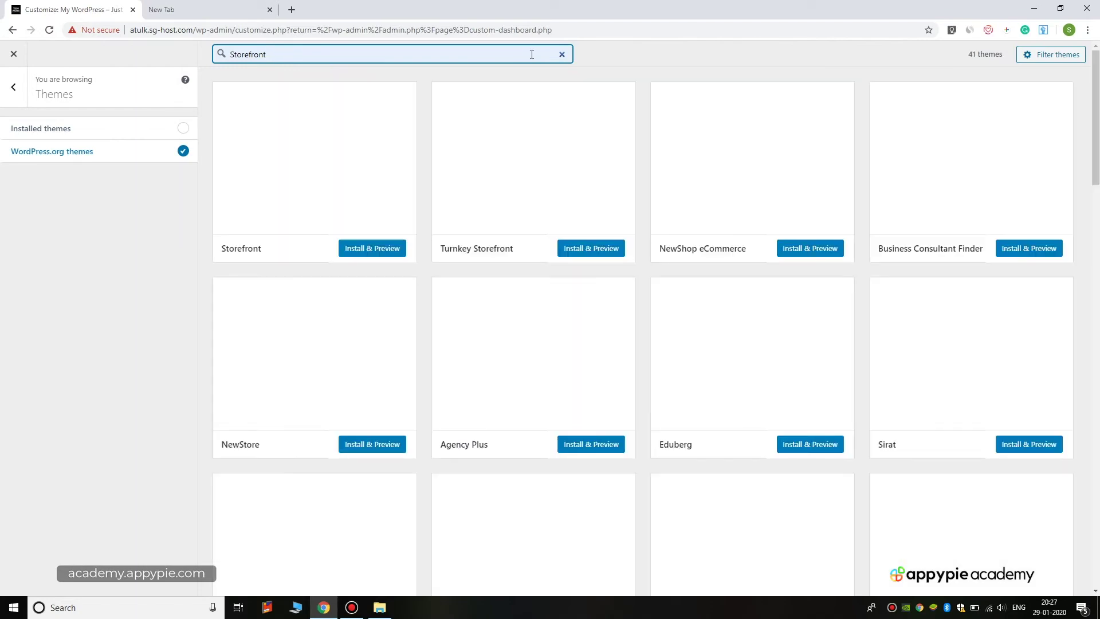
{"action": "left_click", "coordinate": [347, 162]}
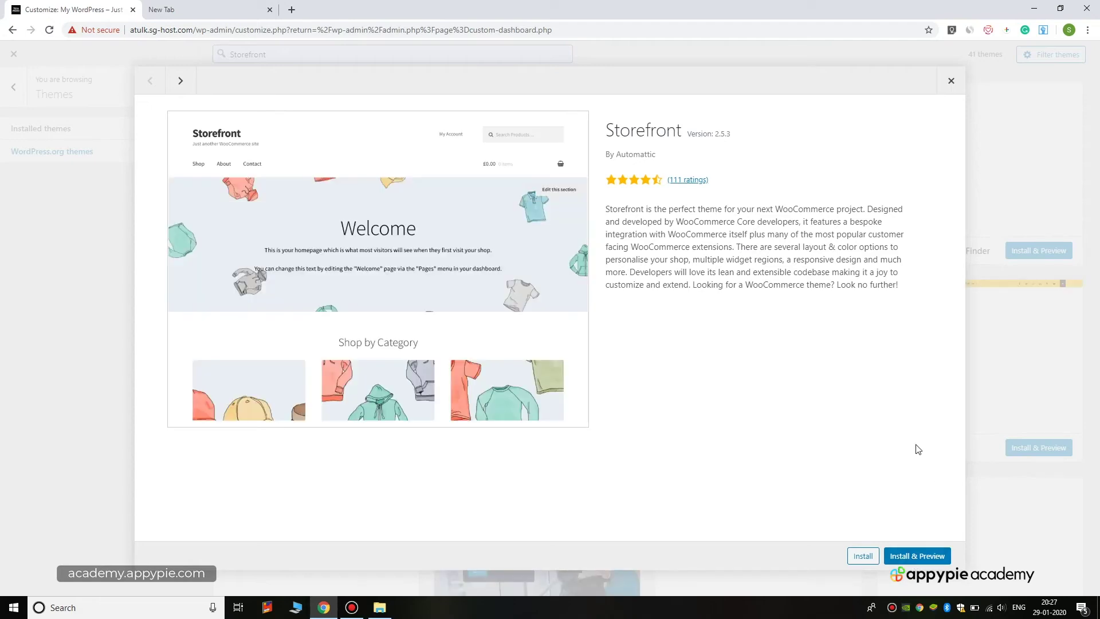
{"action": "left_click", "coordinate": [895, 558]}
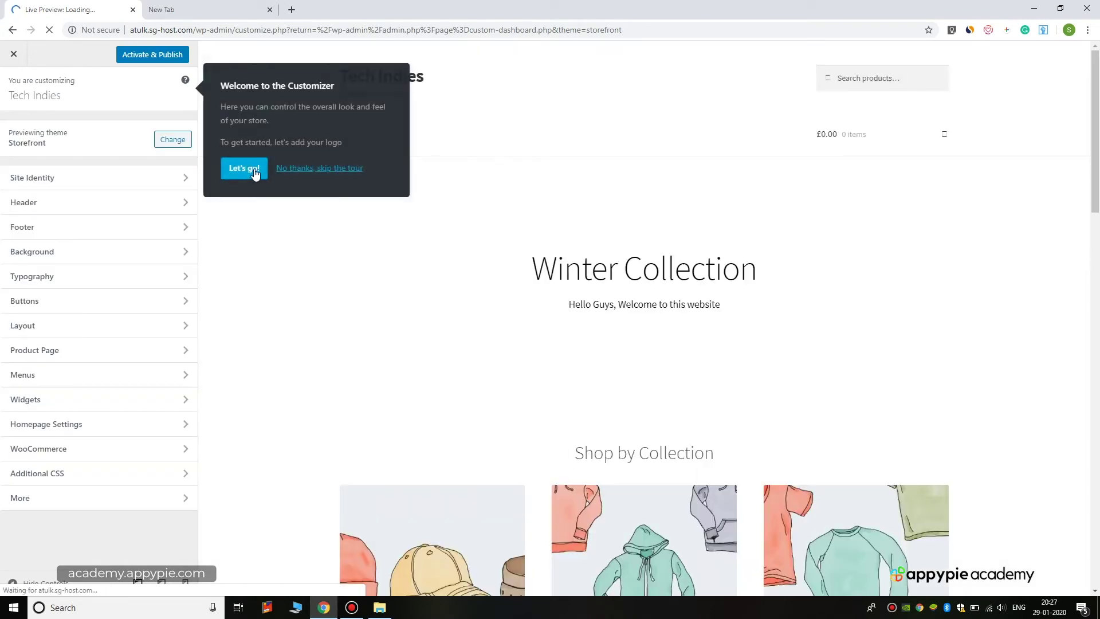
{"action": "left_click", "coordinate": [307, 169]}
{"action": "scroll", "coordinate": [533, 239], "scroll_direction": "down", "scroll_amount": 2}
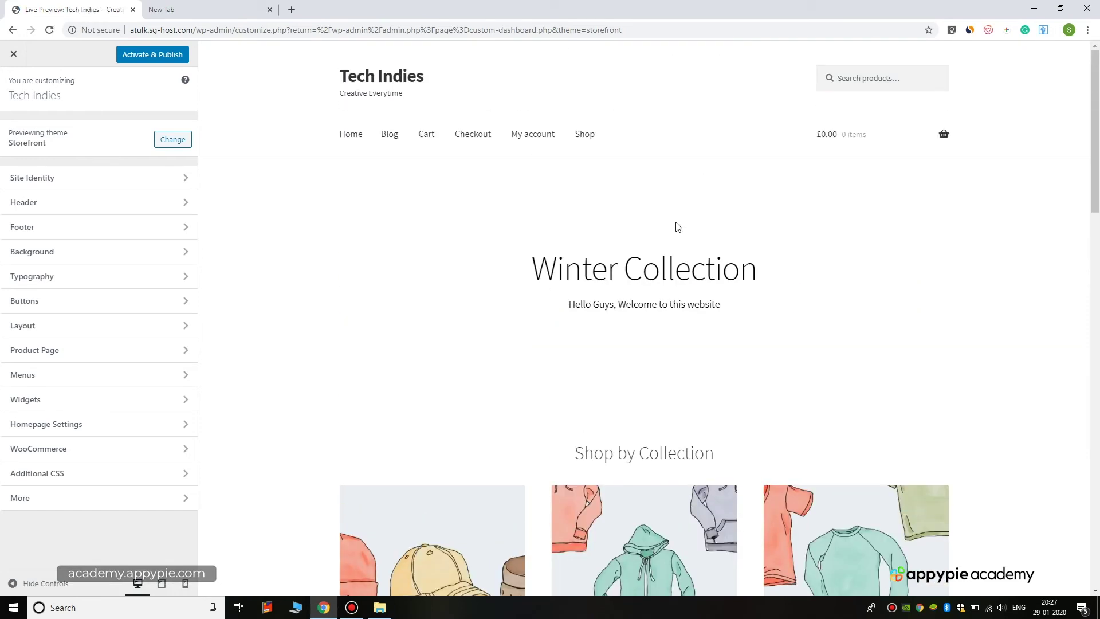
{"action": "left_click_drag", "start_coordinate": [543, 273], "coordinate": [757, 275]}
{"action": "left_click", "coordinate": [830, 282]}
{"action": "scroll", "coordinate": [826, 257], "scroll_direction": "down", "scroll_amount": 2}
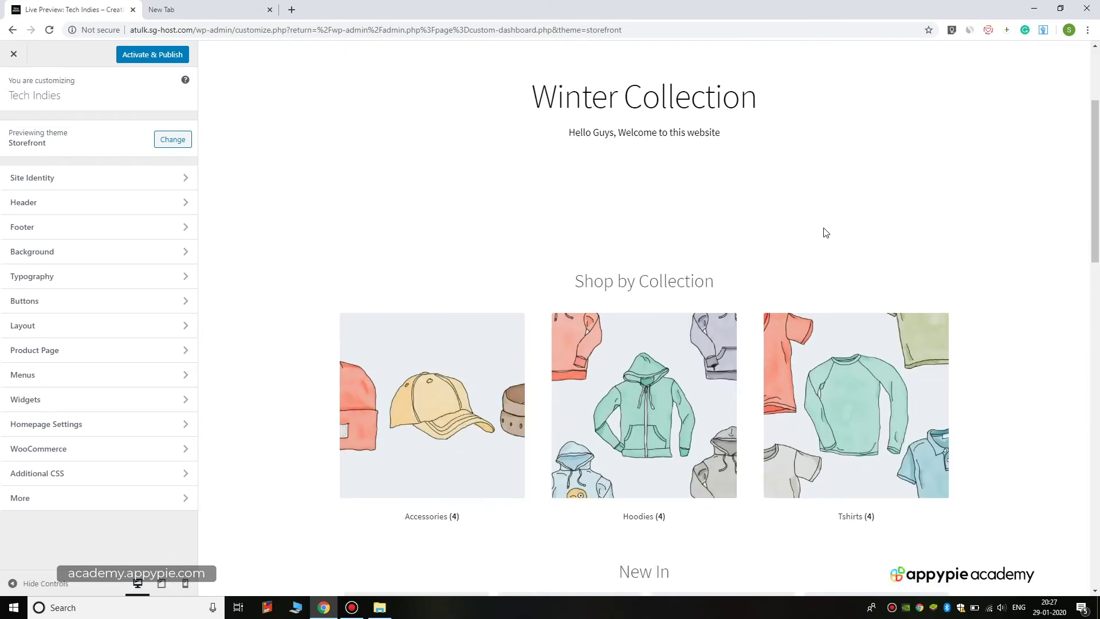
{"action": "scroll", "coordinate": [824, 233], "scroll_direction": "up", "scroll_amount": 2}
{"action": "scroll", "coordinate": [823, 231], "scroll_direction": "down", "scroll_amount": 4}
{"action": "scroll", "coordinate": [824, 226], "scroll_direction": "down", "scroll_amount": 5}
{"action": "scroll", "coordinate": [826, 235], "scroll_direction": "up", "scroll_amount": 8}
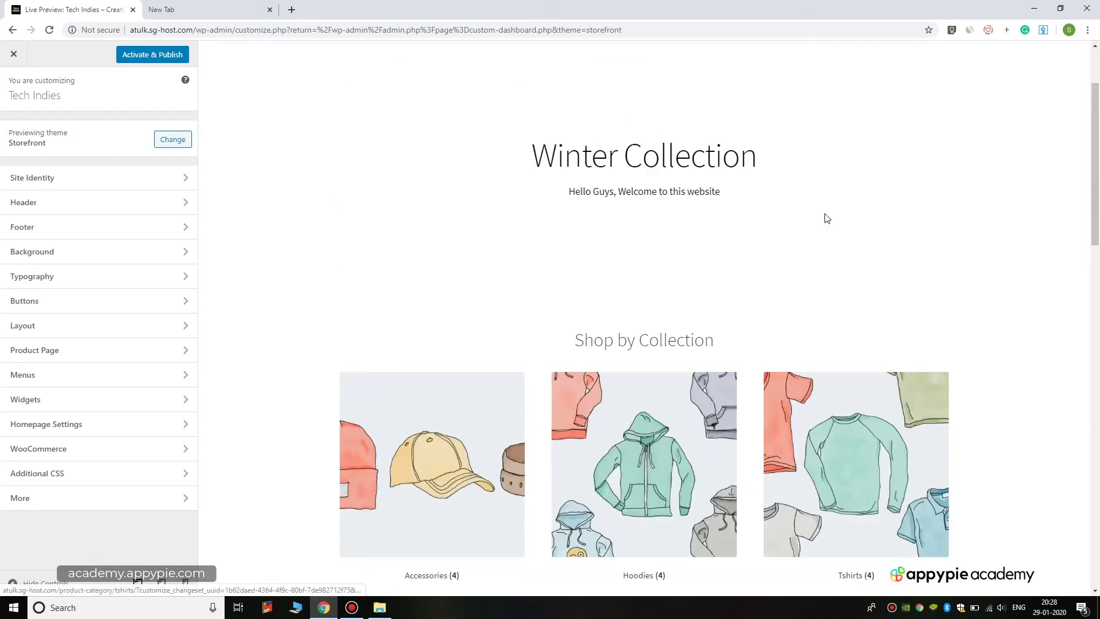
{"action": "scroll", "coordinate": [825, 219], "scroll_direction": "up", "scroll_amount": 1}
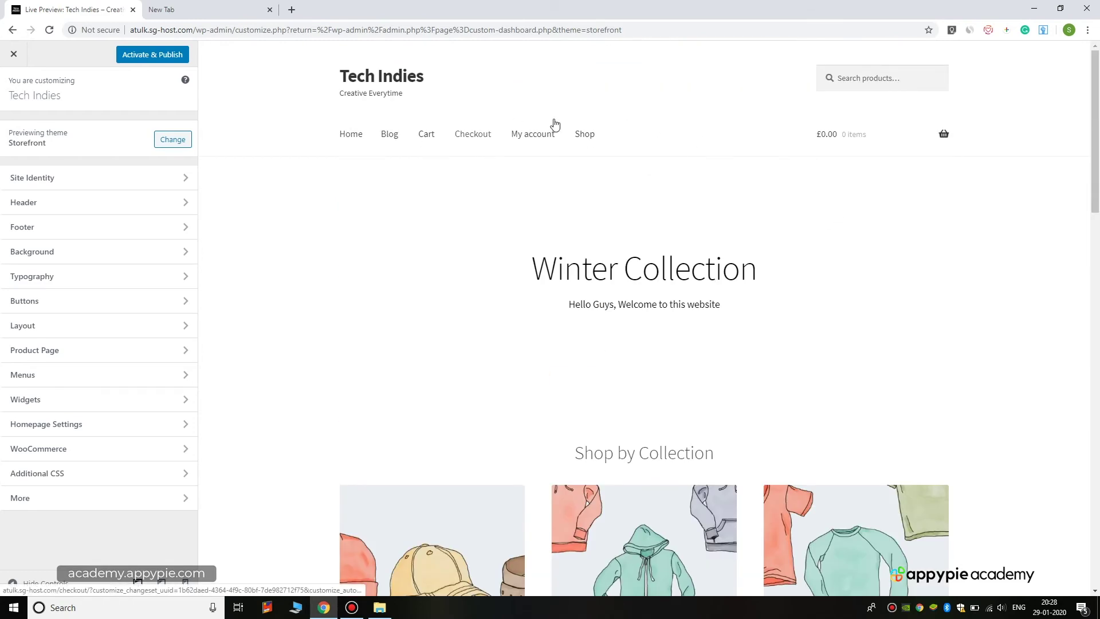
{"action": "scroll", "coordinate": [814, 172], "scroll_direction": "down", "scroll_amount": 4}
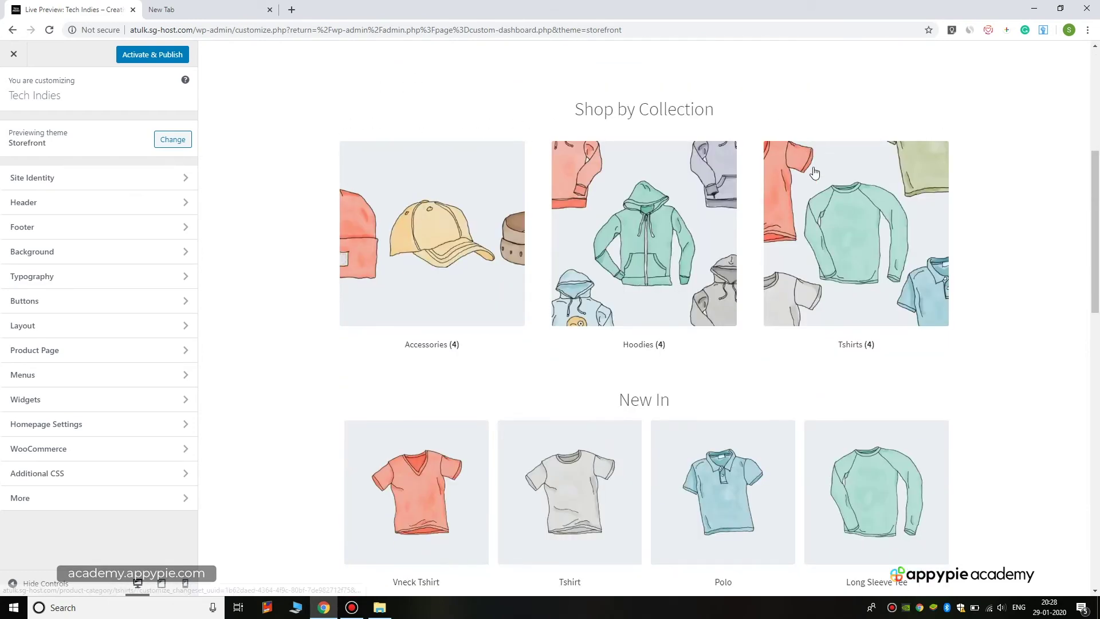
{"action": "scroll", "coordinate": [820, 198], "scroll_direction": "down", "scroll_amount": 7}
{"action": "scroll", "coordinate": [828, 227], "scroll_direction": "down", "scroll_amount": 4}
{"action": "scroll", "coordinate": [962, 283], "scroll_direction": "up", "scroll_amount": 1}
{"action": "scroll", "coordinate": [968, 281], "scroll_direction": "up", "scroll_amount": 5}
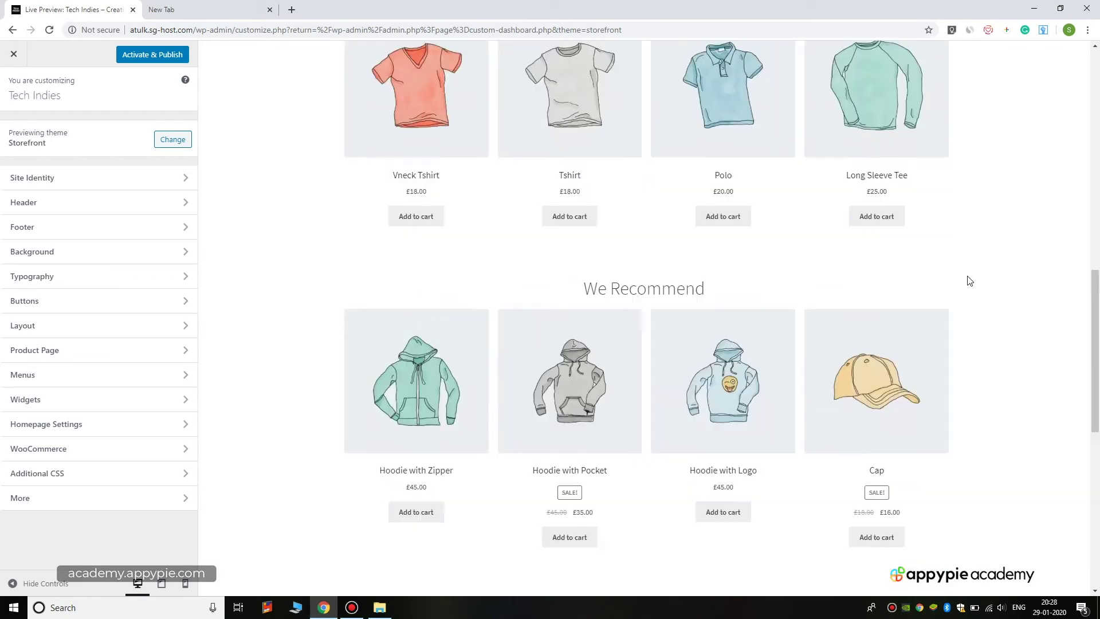
{"action": "scroll", "coordinate": [970, 271], "scroll_direction": "up", "scroll_amount": 5}
{"action": "scroll", "coordinate": [971, 266], "scroll_direction": "up", "scroll_amount": 4}
{"action": "scroll", "coordinate": [970, 260], "scroll_direction": "up", "scroll_amount": 1}
{"action": "scroll", "coordinate": [816, 219], "scroll_direction": "down", "scroll_amount": 4}
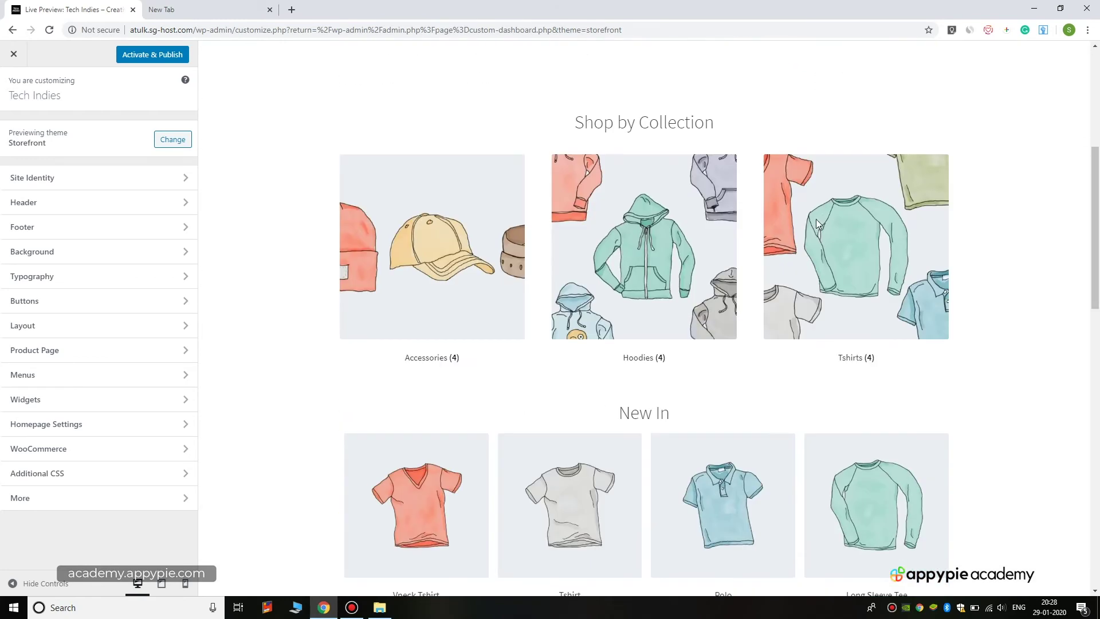
{"action": "scroll", "coordinate": [816, 220], "scroll_direction": "down", "scroll_amount": 5}
{"action": "scroll", "coordinate": [838, 284], "scroll_direction": "down", "scroll_amount": 5}
{"action": "scroll", "coordinate": [845, 288], "scroll_direction": "up", "scroll_amount": 5}
{"action": "scroll", "coordinate": [846, 275], "scroll_direction": "up", "scroll_amount": 8}
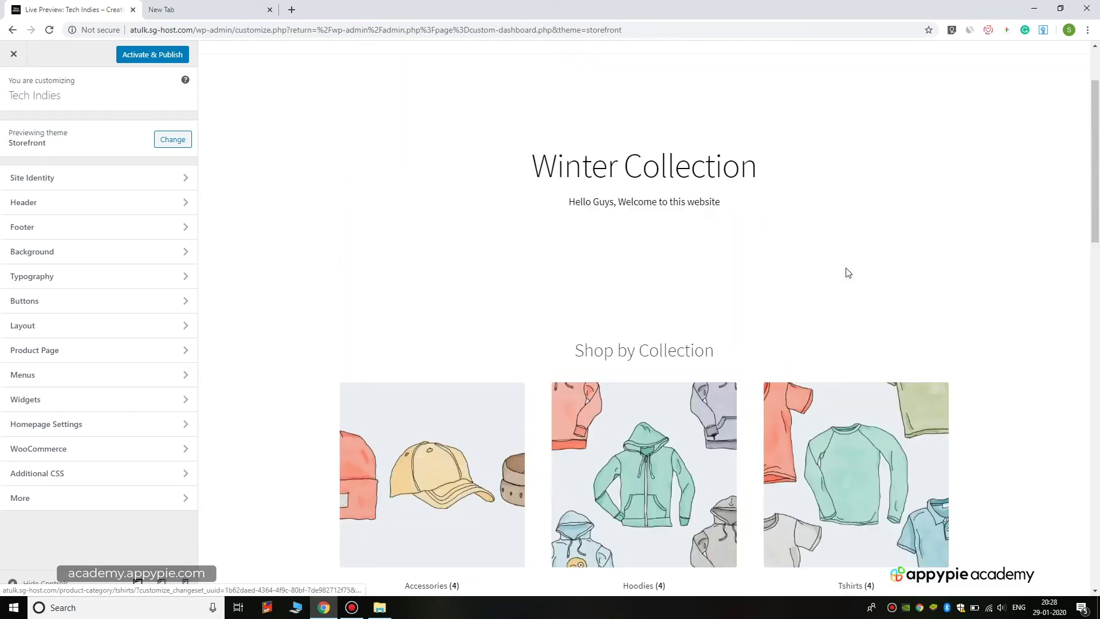
{"action": "scroll", "coordinate": [846, 272], "scroll_direction": "down", "scroll_amount": 4}
{"action": "scroll", "coordinate": [845, 270], "scroll_direction": "down", "scroll_amount": 5}
{"action": "scroll", "coordinate": [845, 270], "scroll_direction": "up", "scroll_amount": 5}
{"action": "scroll", "coordinate": [845, 271], "scroll_direction": "up", "scroll_amount": 4}
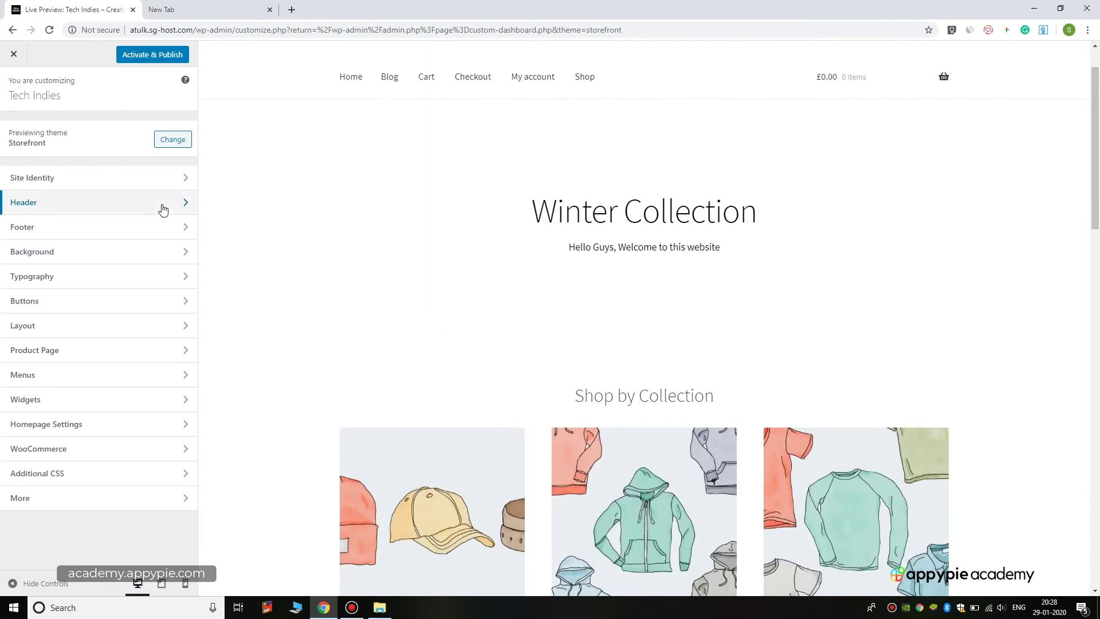
{"action": "left_click", "coordinate": [150, 213]}
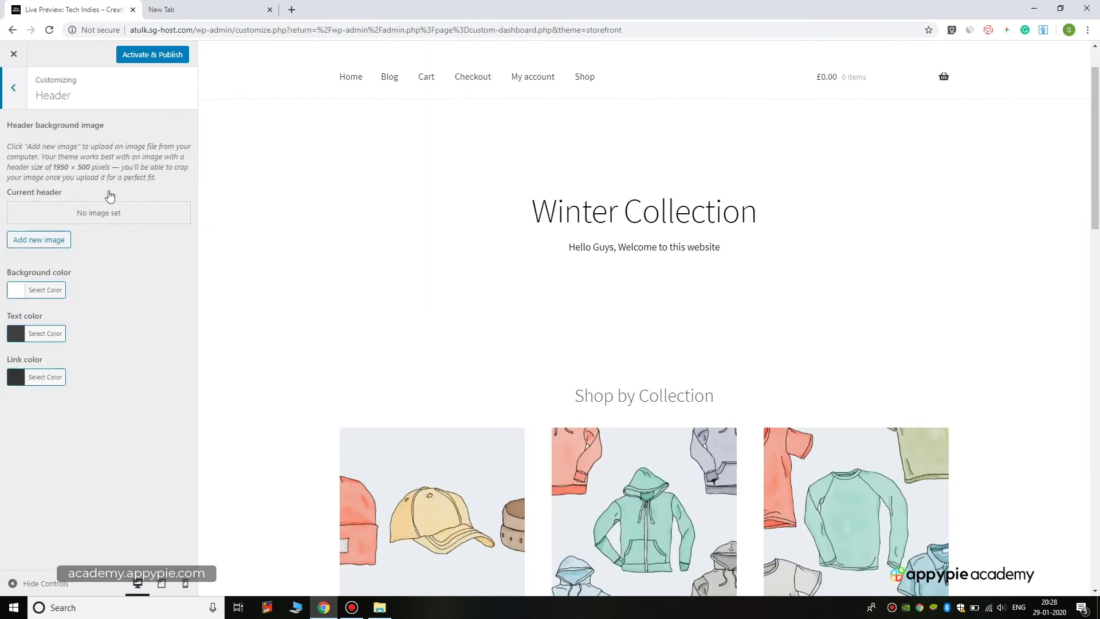
{"action": "left_click", "coordinate": [19, 96]}
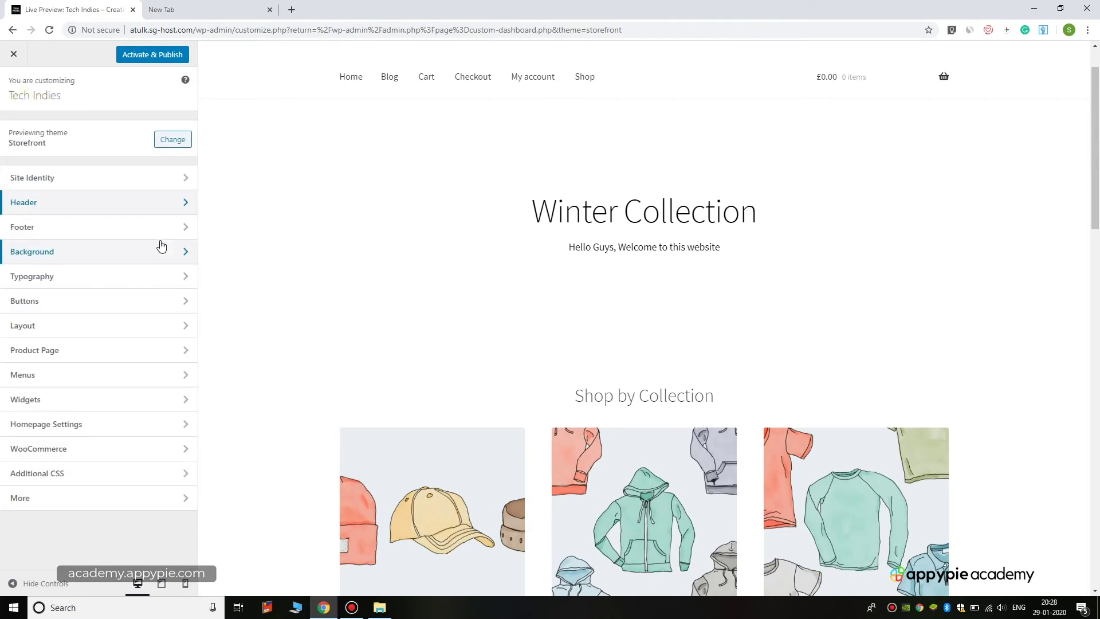
{"action": "left_click", "coordinate": [117, 305]}
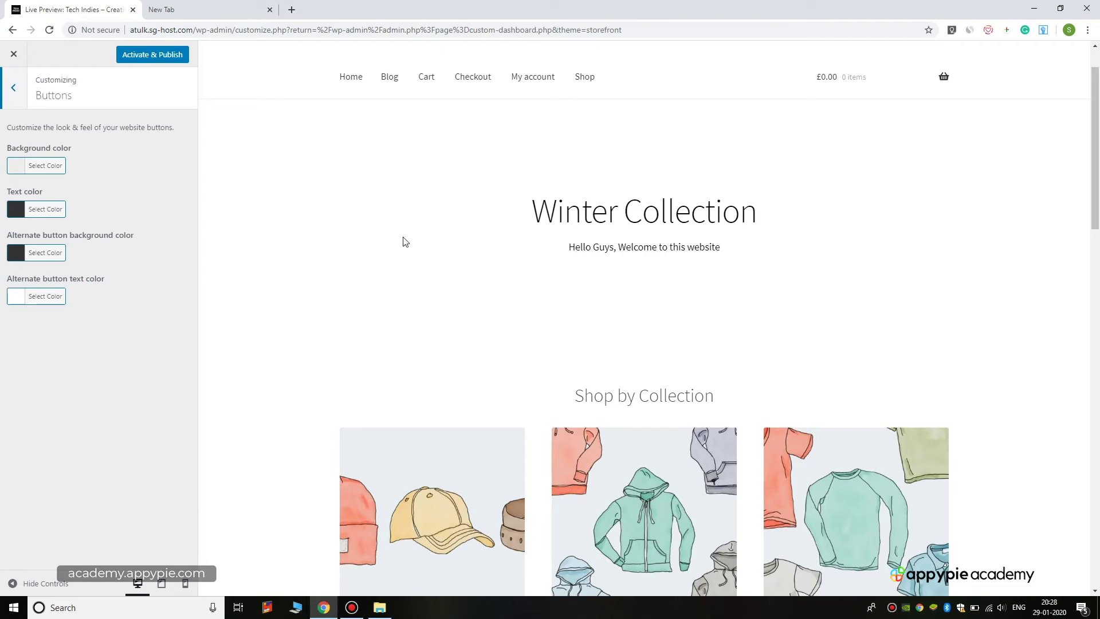
{"action": "left_click", "coordinate": [26, 83]}
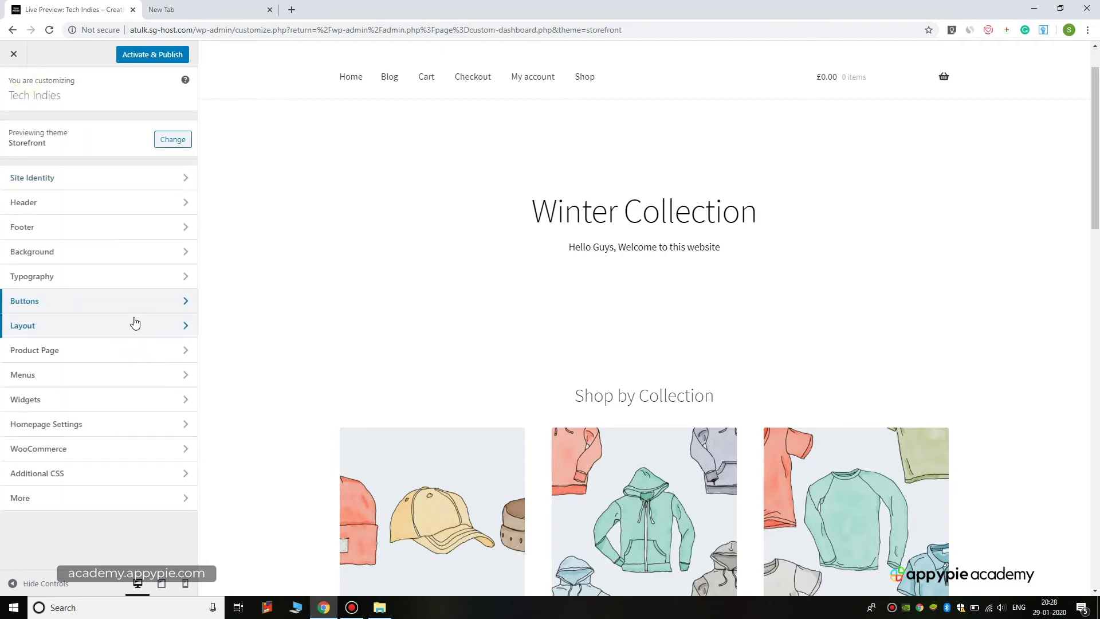
{"action": "left_click", "coordinate": [135, 376]}
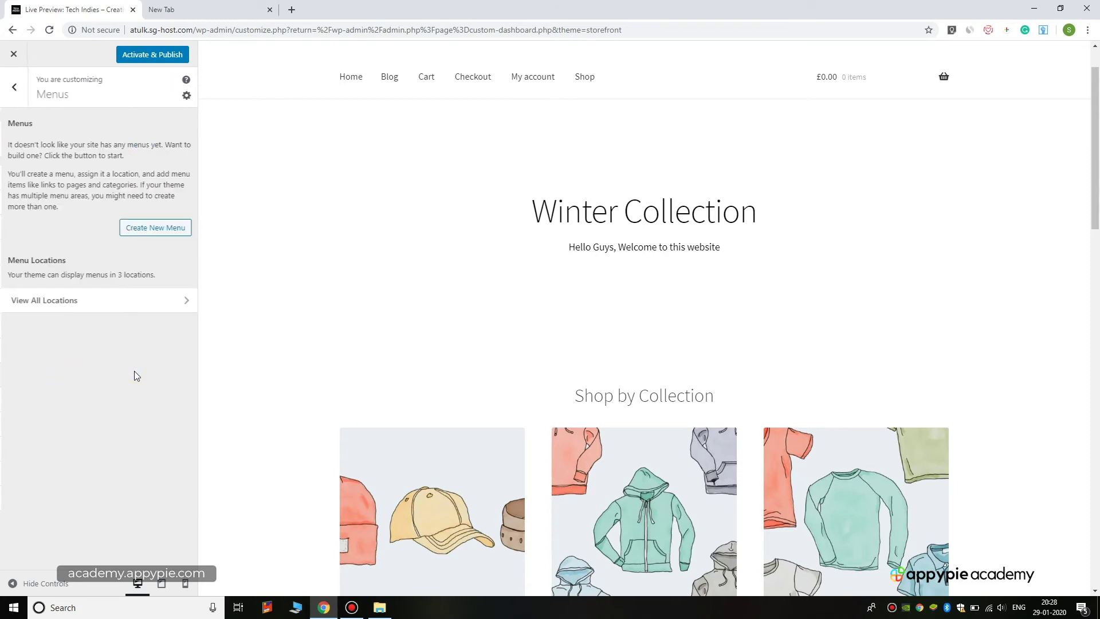
{"action": "left_click", "coordinate": [160, 228]}
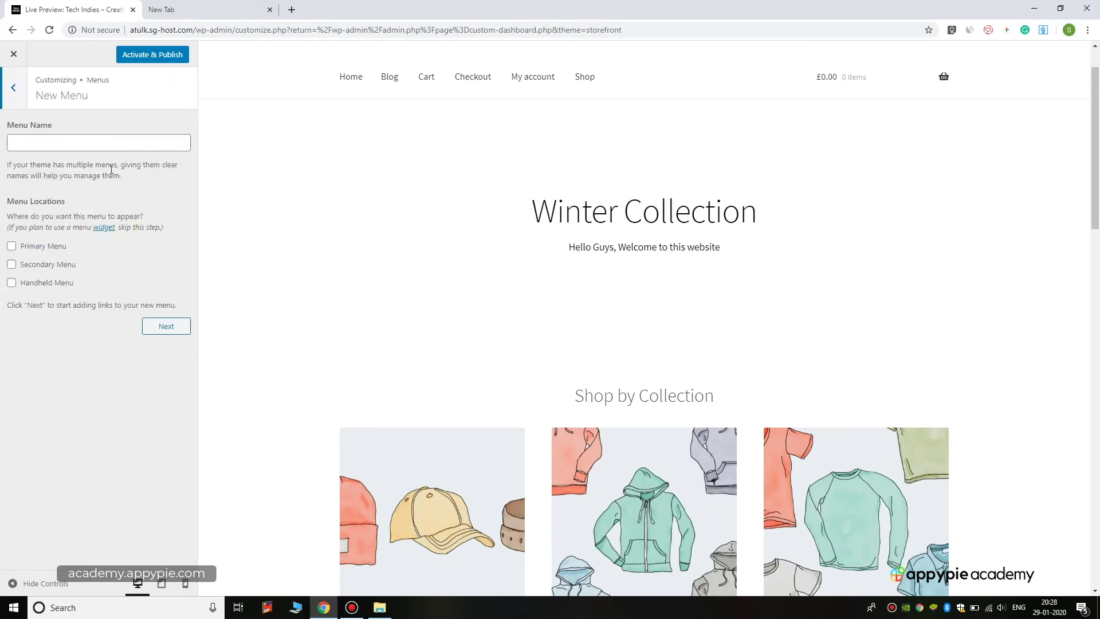
{"action": "left_click", "coordinate": [83, 139]}
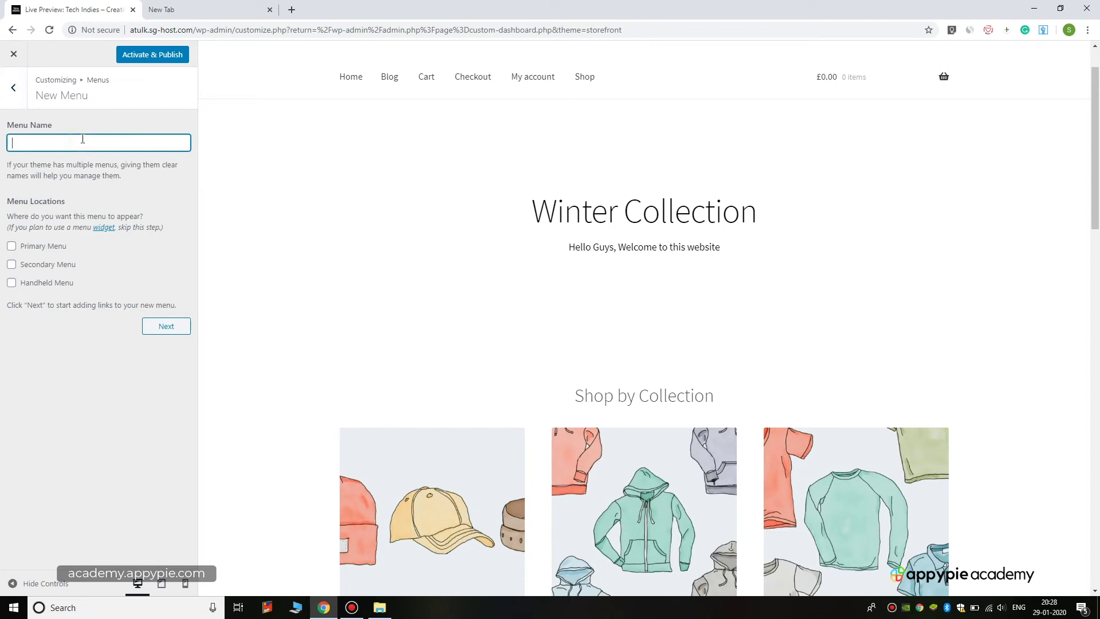
{"action": "left_click", "coordinate": [19, 89]}
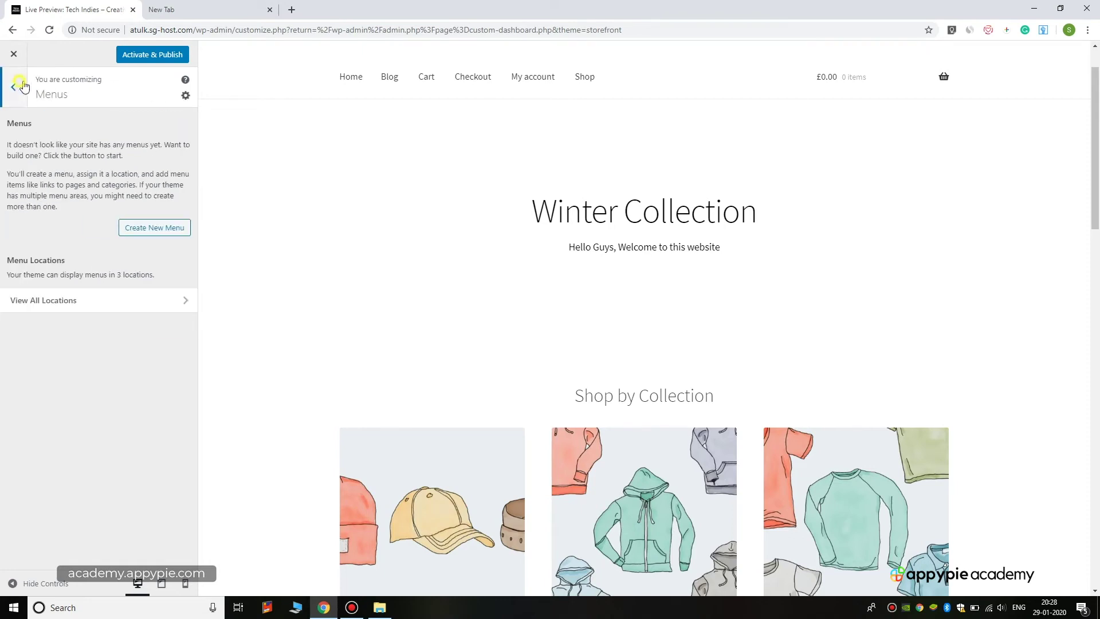
{"action": "left_click", "coordinate": [20, 86]}
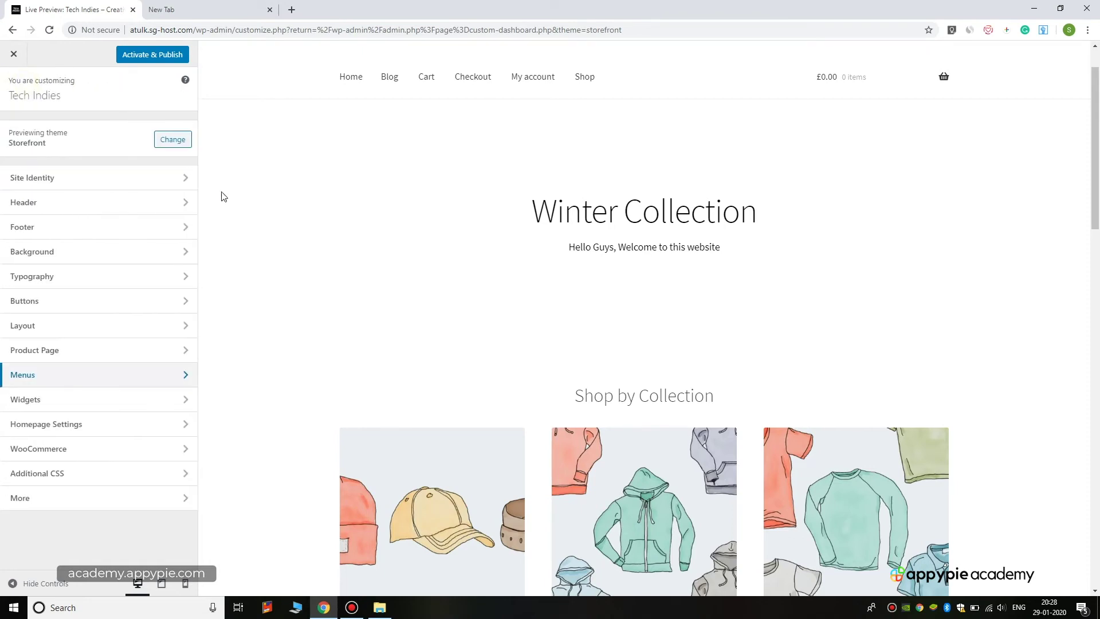
Step: Check Homepage Settings, then activate and publish Storefront and exit to the dashboard
{"action": "left_click", "coordinate": [91, 423]}
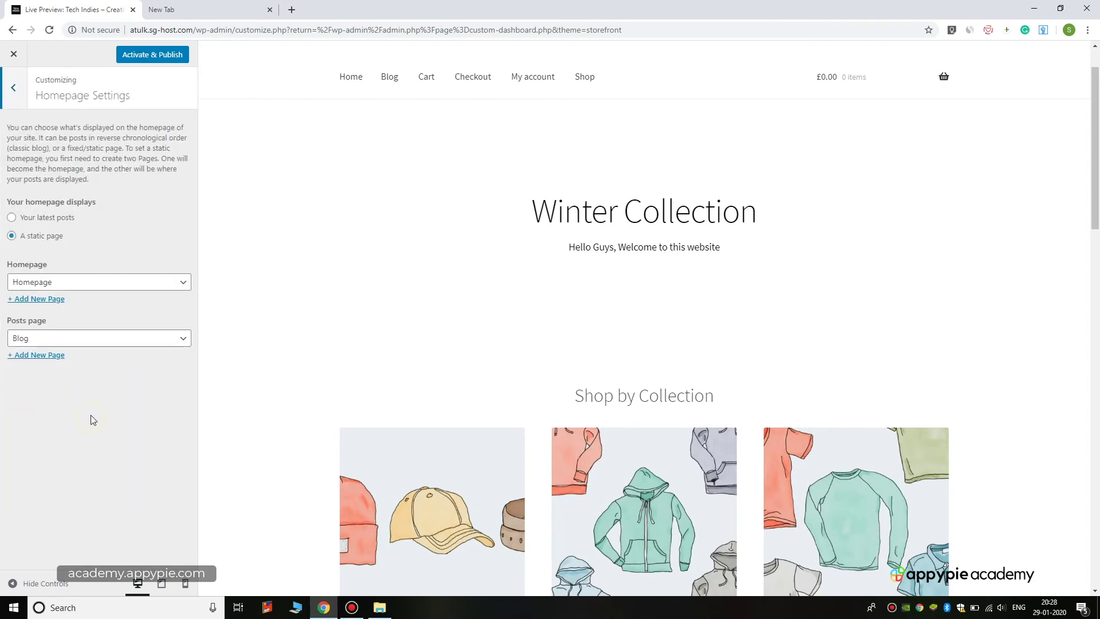
{"action": "left_click", "coordinate": [12, 82]}
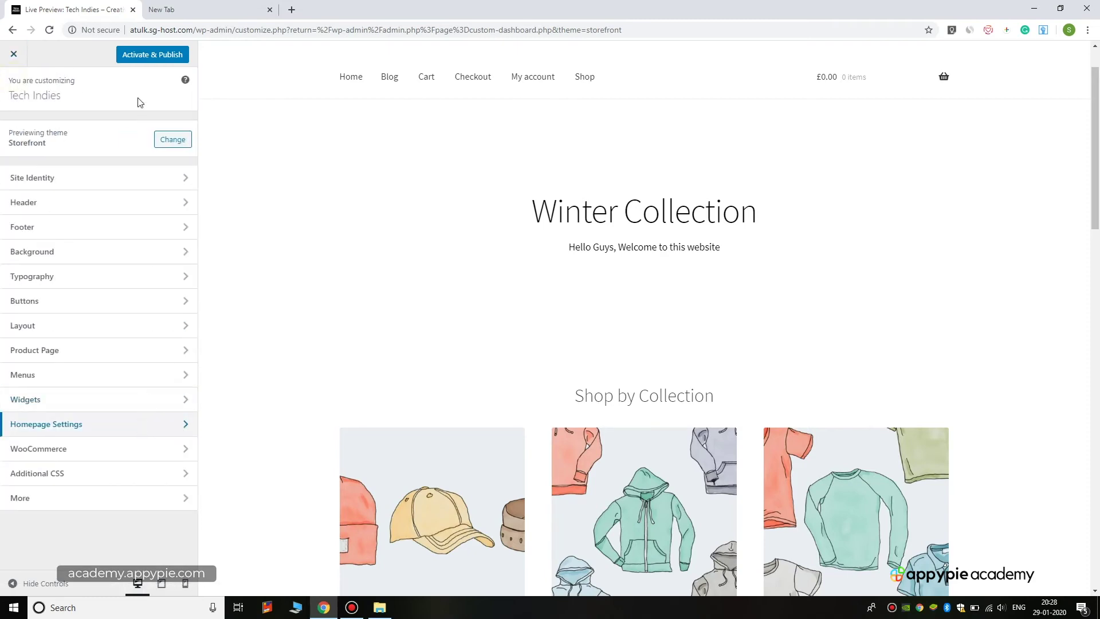
{"action": "left_click", "coordinate": [167, 59]}
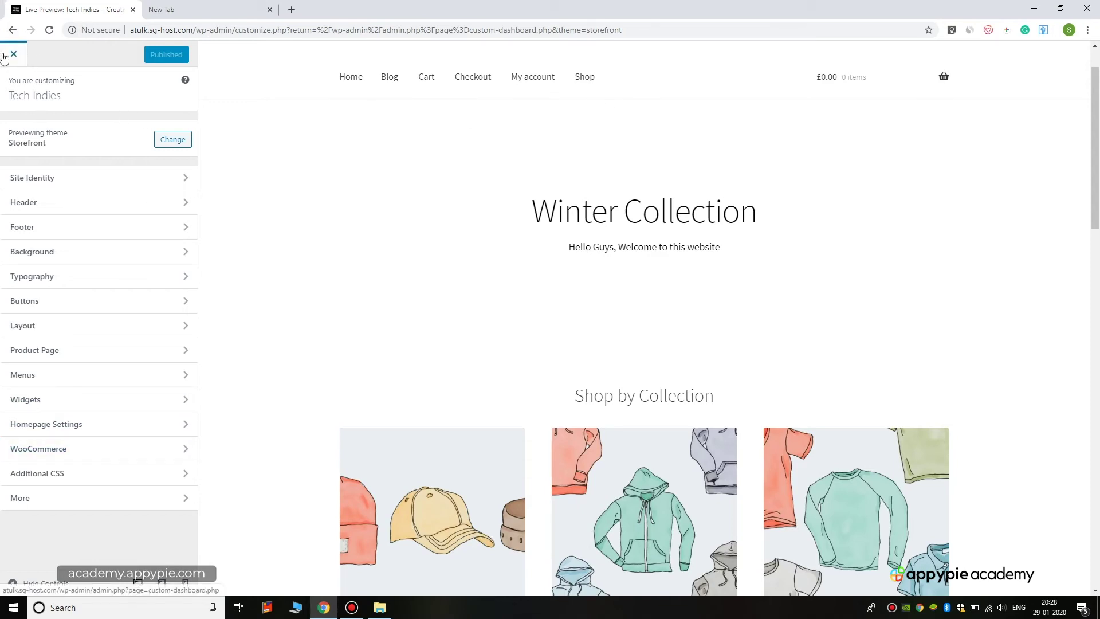
{"action": "left_click", "coordinate": [22, 57]}
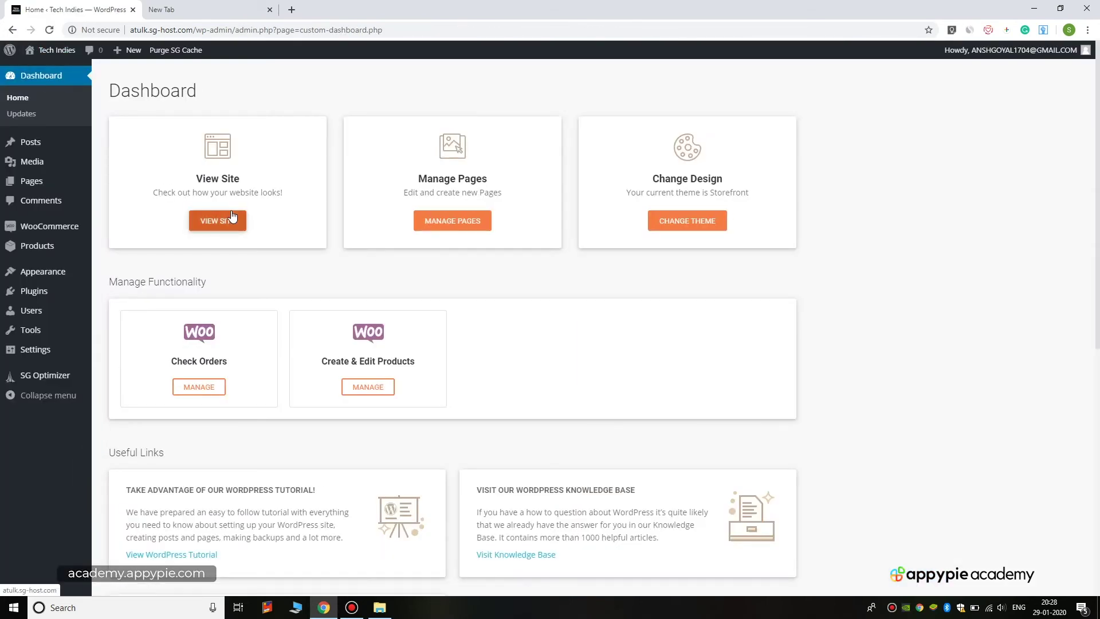
{"action": "scroll", "coordinate": [107, 331], "scroll_direction": "down", "scroll_amount": 2}
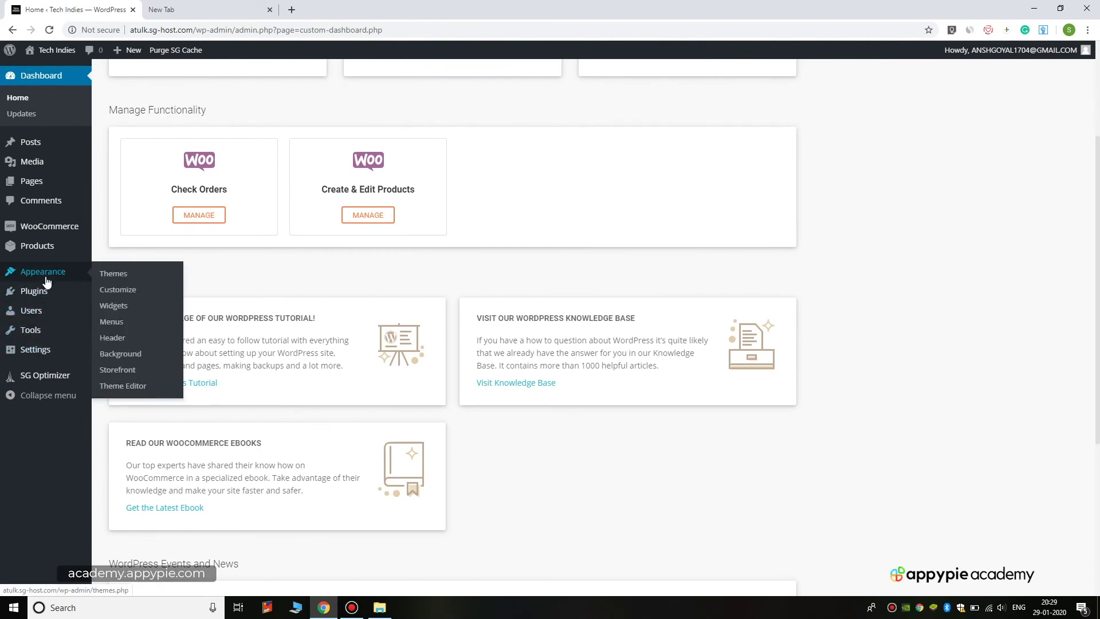
Step: Go to Appearance > Menus from the dashboard
{"action": "left_click", "coordinate": [111, 321]}
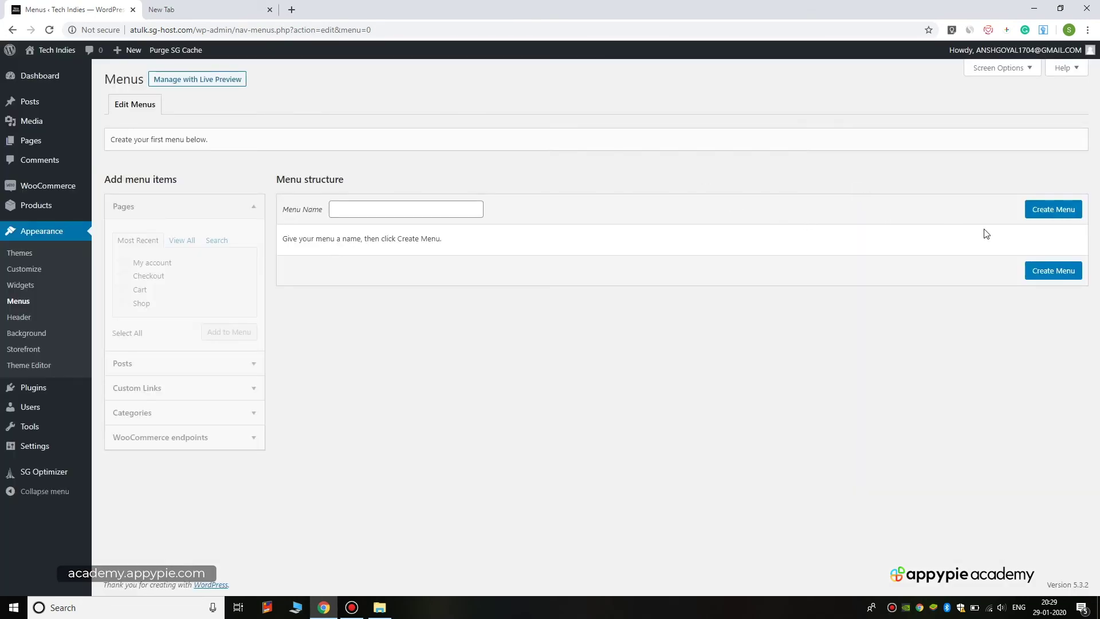
Step: Create and save the 'Tech Indies' menu with auto-add pages and Primary and Secondary locations
{"action": "left_click", "coordinate": [404, 212]}
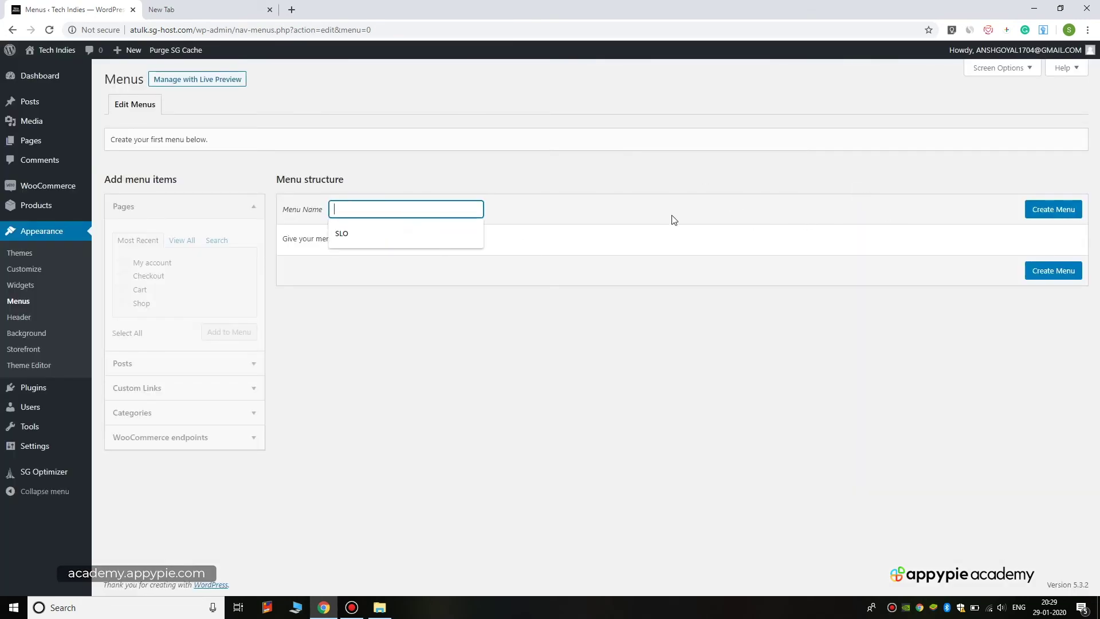
{"action": "type", "text": "Tech Indies"}
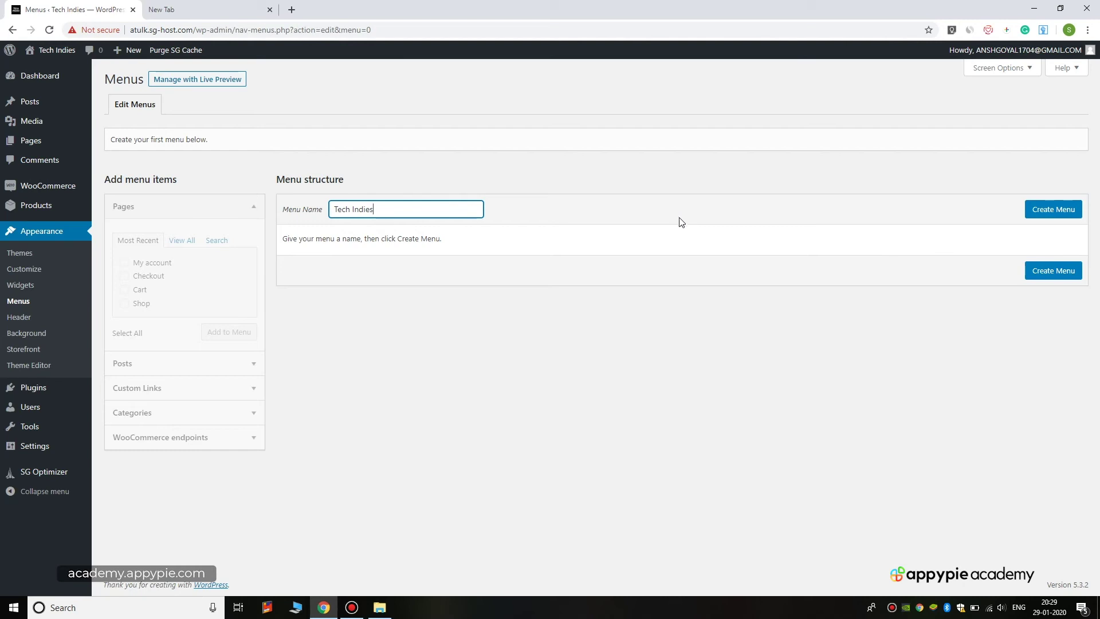
{"action": "left_click", "coordinate": [1044, 209]}
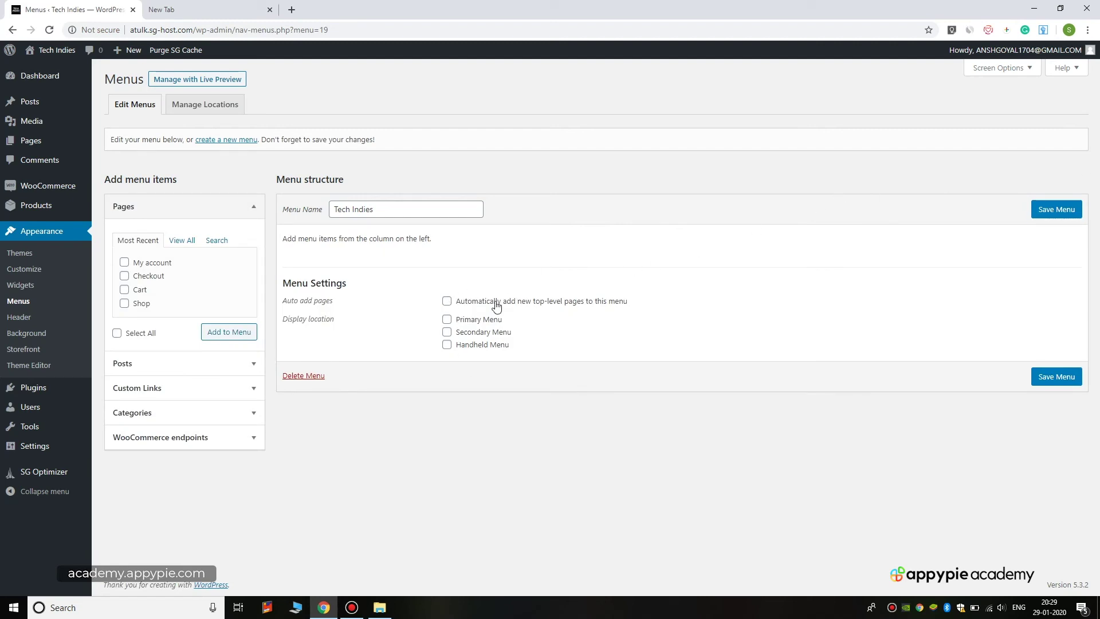
{"action": "left_click", "coordinate": [448, 301]}
{"action": "left_click", "coordinate": [447, 319]}
{"action": "left_click", "coordinate": [448, 332]}
{"action": "left_click", "coordinate": [506, 371]}
{"action": "left_click", "coordinate": [1072, 386]}
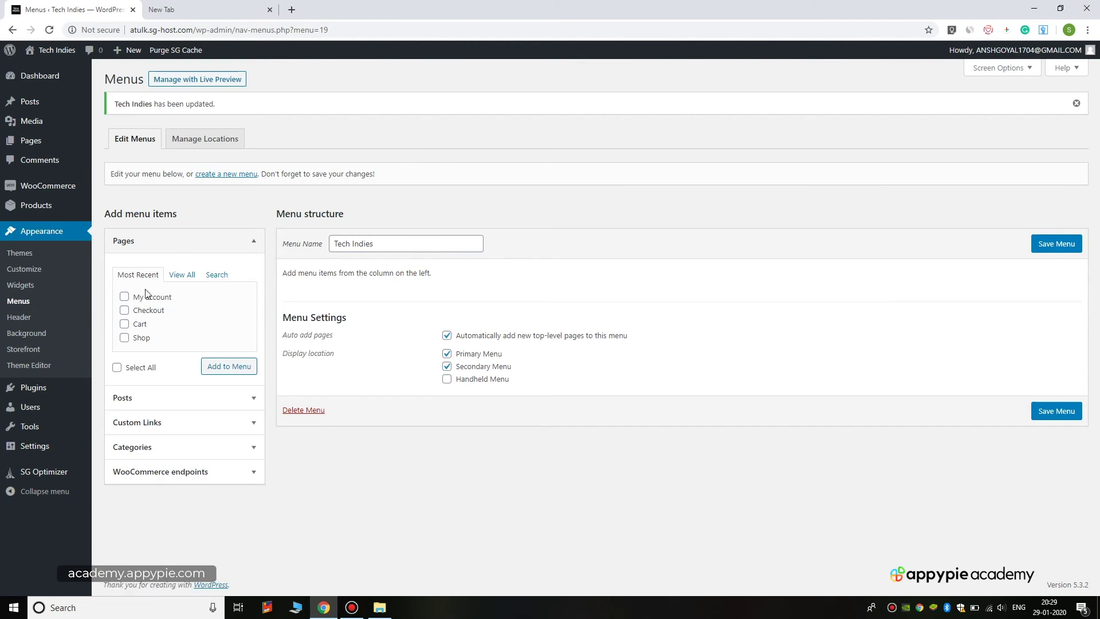
Step: Add the Homepage, Blog, Cart, My account and Shop pages to the menu
{"action": "left_click", "coordinate": [182, 275]}
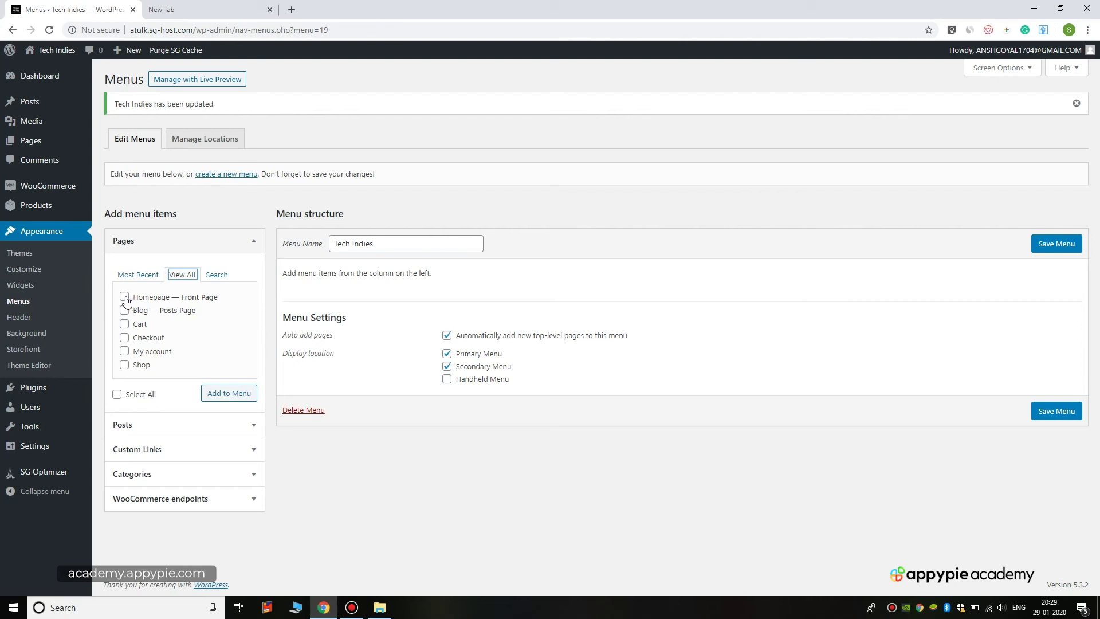
{"action": "left_click", "coordinate": [125, 298]}
{"action": "left_click", "coordinate": [124, 310]}
{"action": "left_click", "coordinate": [125, 351]}
{"action": "left_click", "coordinate": [125, 365]}
{"action": "left_click", "coordinate": [235, 392]}
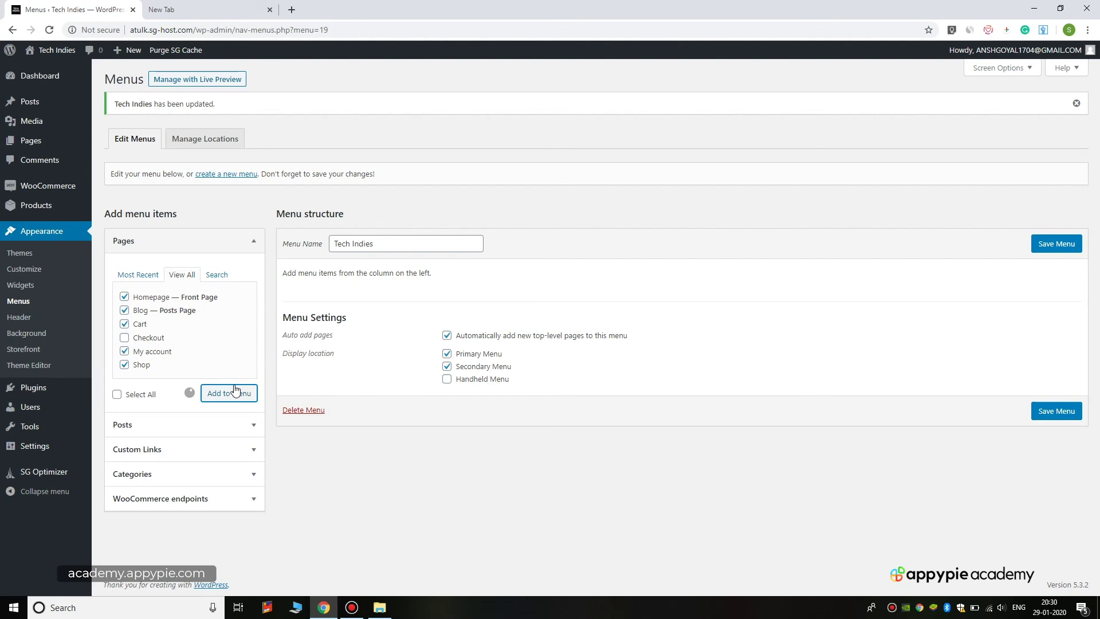
{"action": "scroll", "coordinate": [454, 284], "scroll_direction": "down", "scroll_amount": 1}
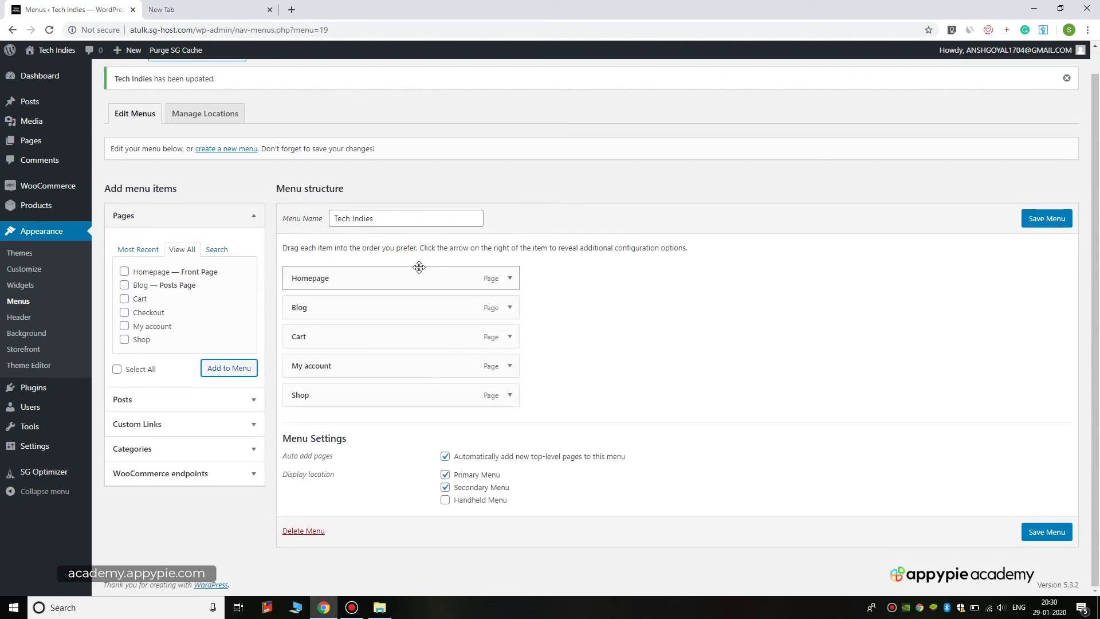
Step: Reorder the items to Homepage, Shop, My account, Blog, Cart and save the menu
{"action": "left_click_drag", "start_coordinate": [419, 268], "coordinate": [425, 317]}
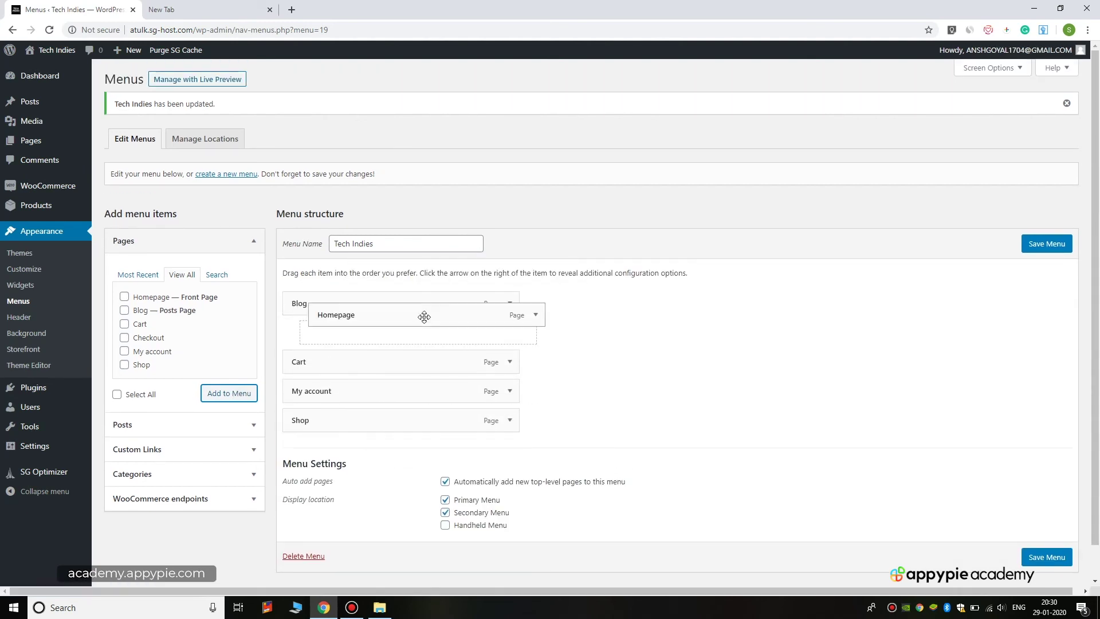
{"action": "left_click_drag", "start_coordinate": [425, 317], "coordinate": [405, 300]}
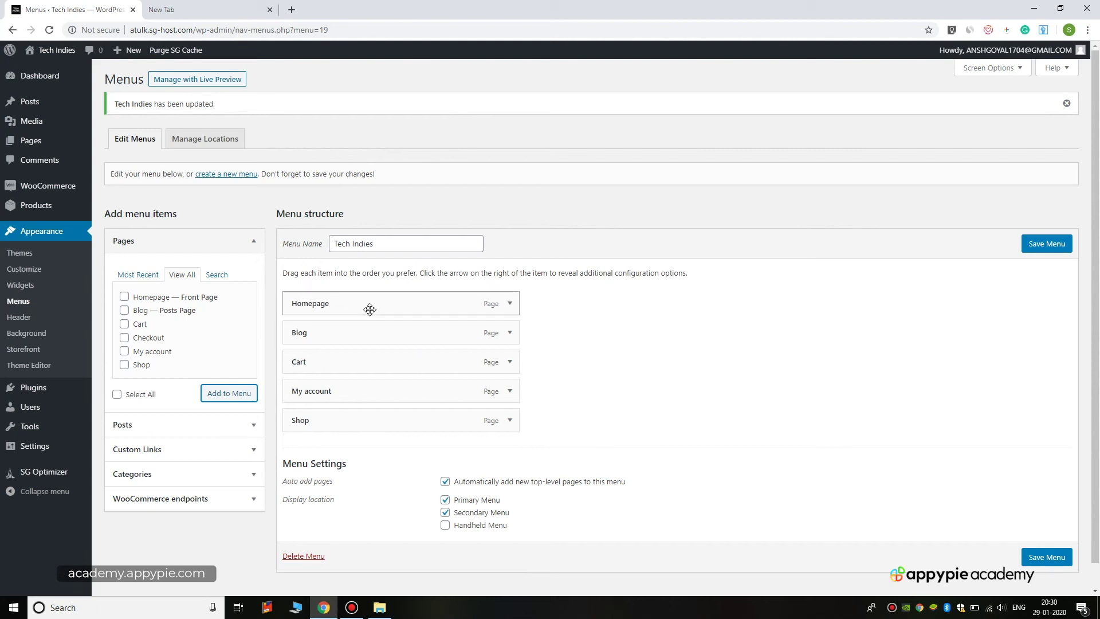
{"action": "scroll", "coordinate": [444, 300], "scroll_direction": "down", "scroll_amount": 1}
{"action": "left_click_drag", "start_coordinate": [405, 285], "coordinate": [430, 293]}
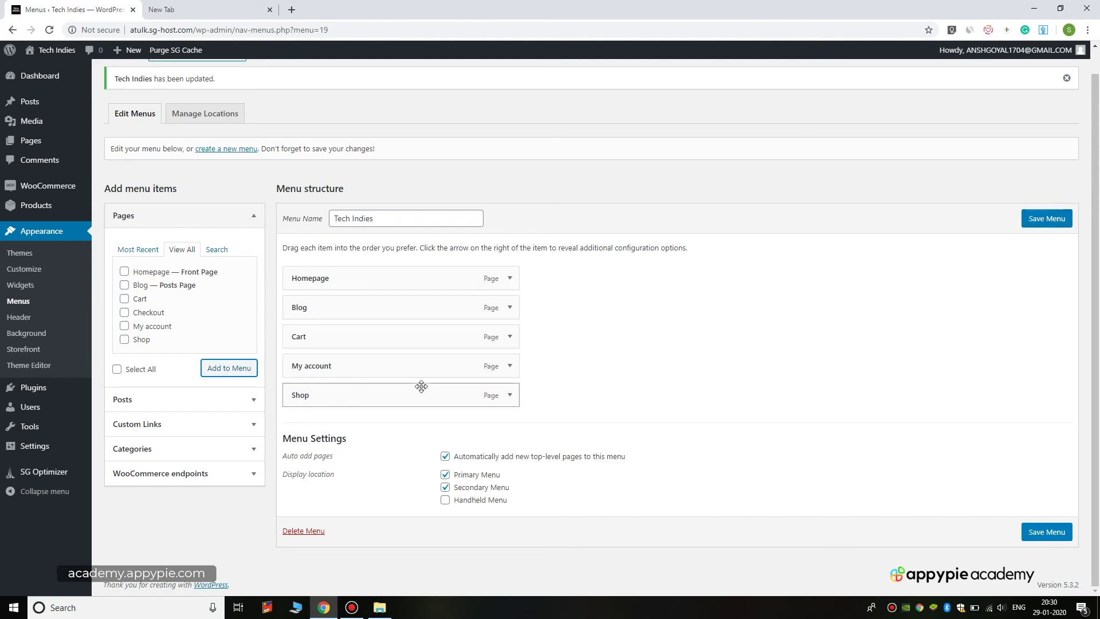
{"action": "mouse_move", "coordinate": [421, 386]}
{"action": "left_mouse_down"}
{"action": "mouse_move", "coordinate": [431, 315]}
{"action": "mouse_move", "coordinate": [415, 327]}
{"action": "left_mouse_up"}
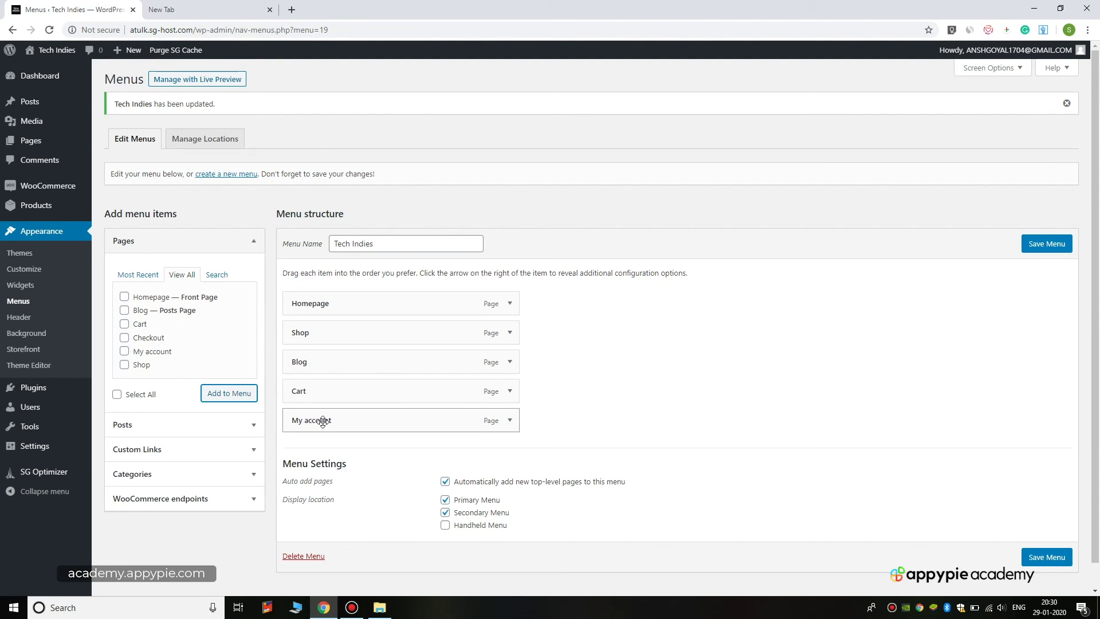
{"action": "left_click_drag", "start_coordinate": [322, 421], "coordinate": [327, 359]}
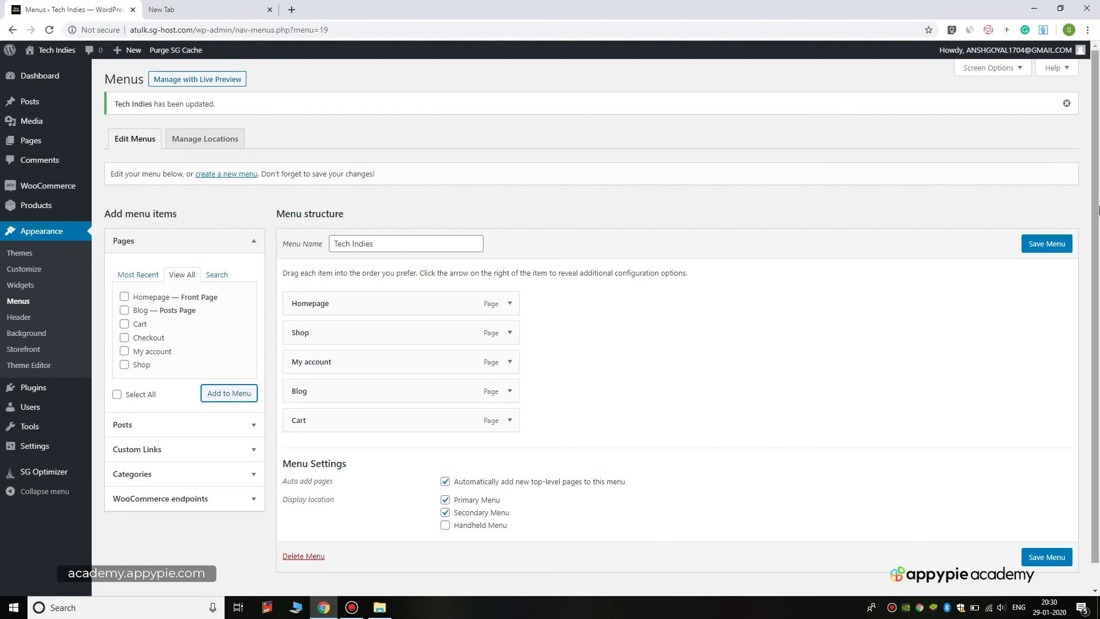
{"action": "left_click", "coordinate": [1059, 243]}
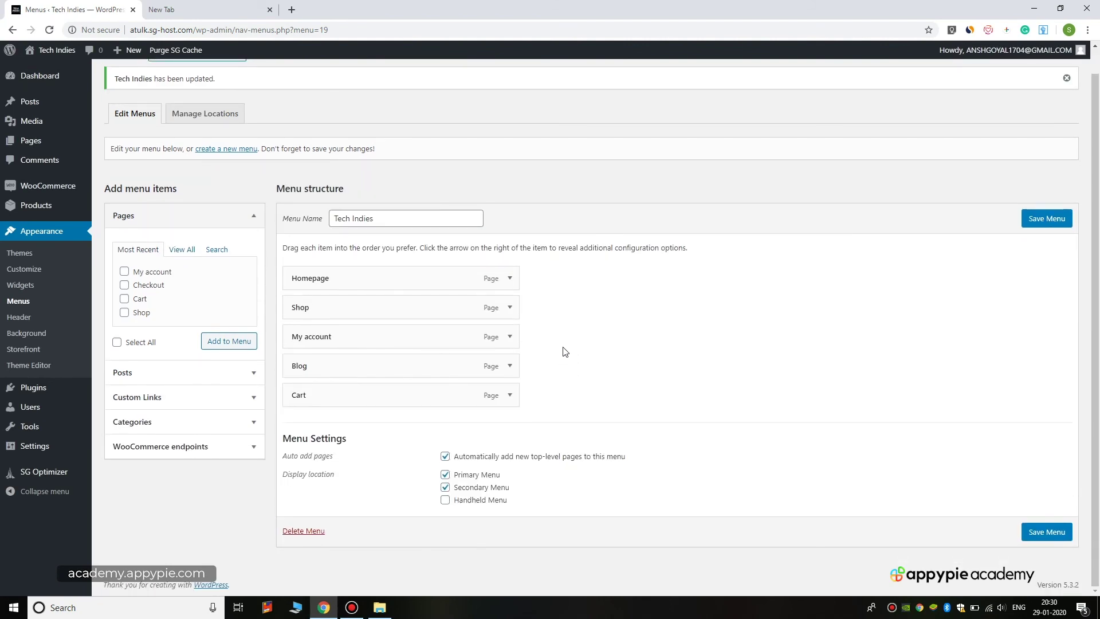
Step: Load atulk.sg-host.com in the empty new Chrome tab
{"action": "left_click", "coordinate": [245, 10]}
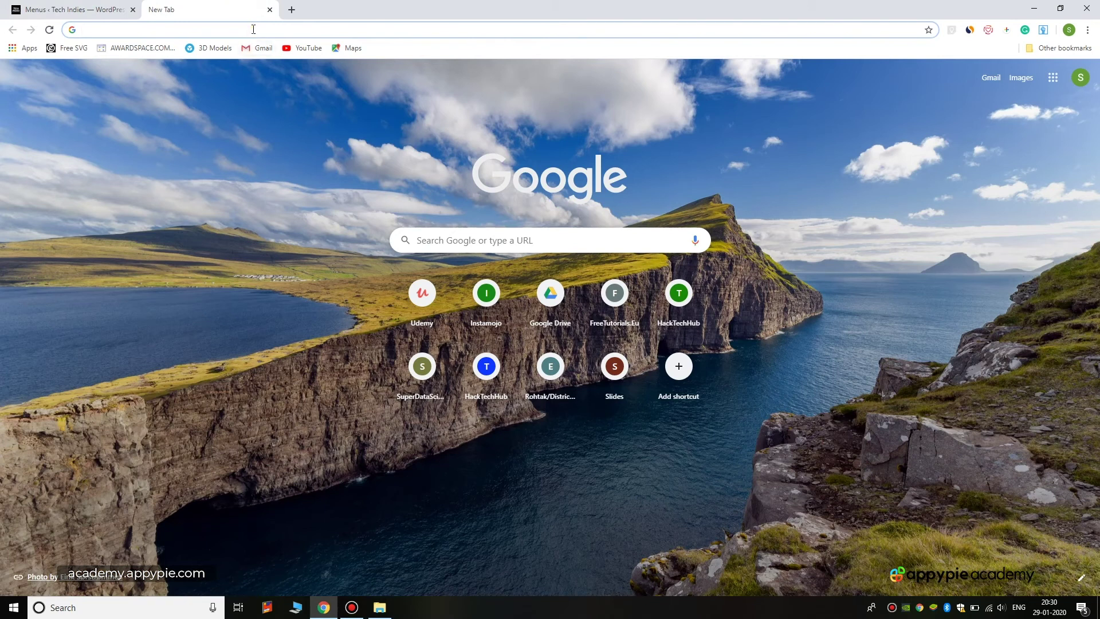
{"action": "type", "text": "at"}
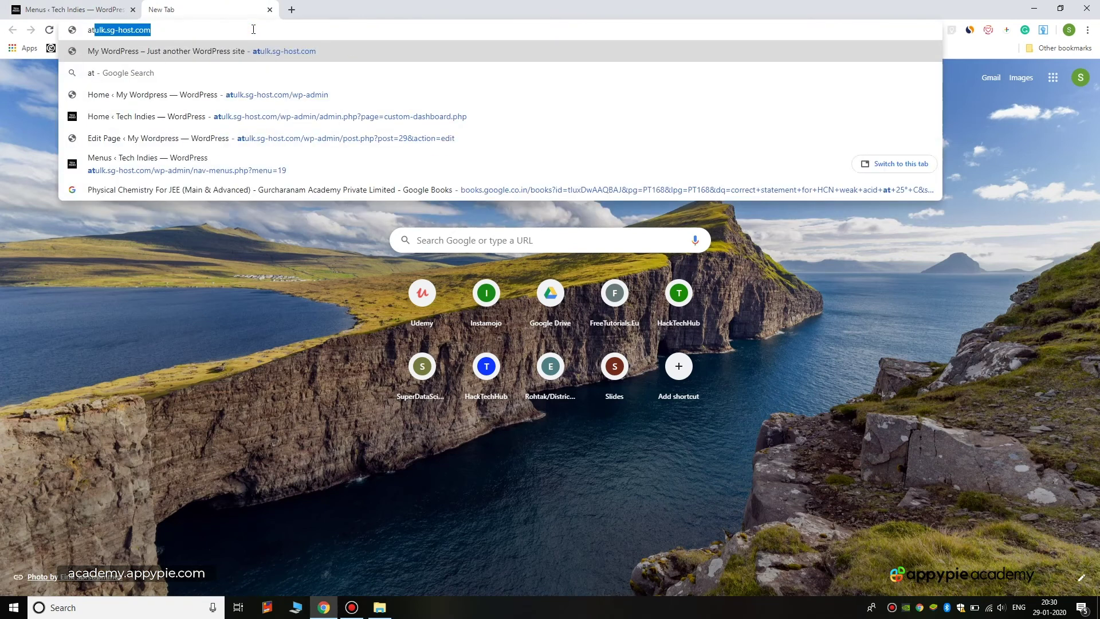
{"action": "type", "text": "u"}
{"action": "key", "text": "Return"}
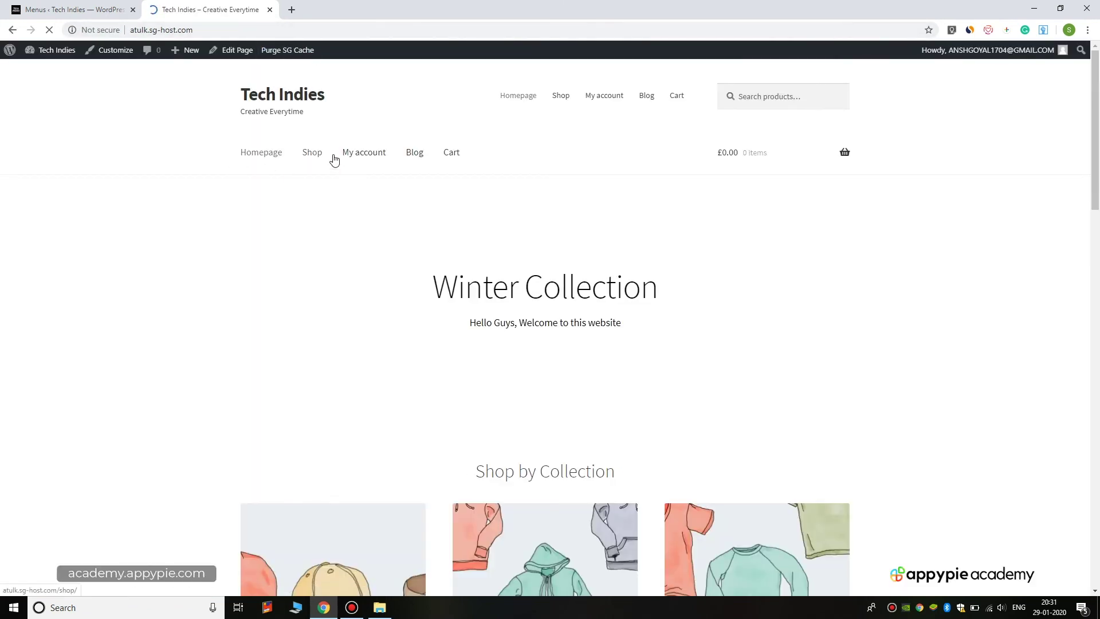
{"action": "scroll", "coordinate": [589, 267], "scroll_direction": "down", "scroll_amount": 5}
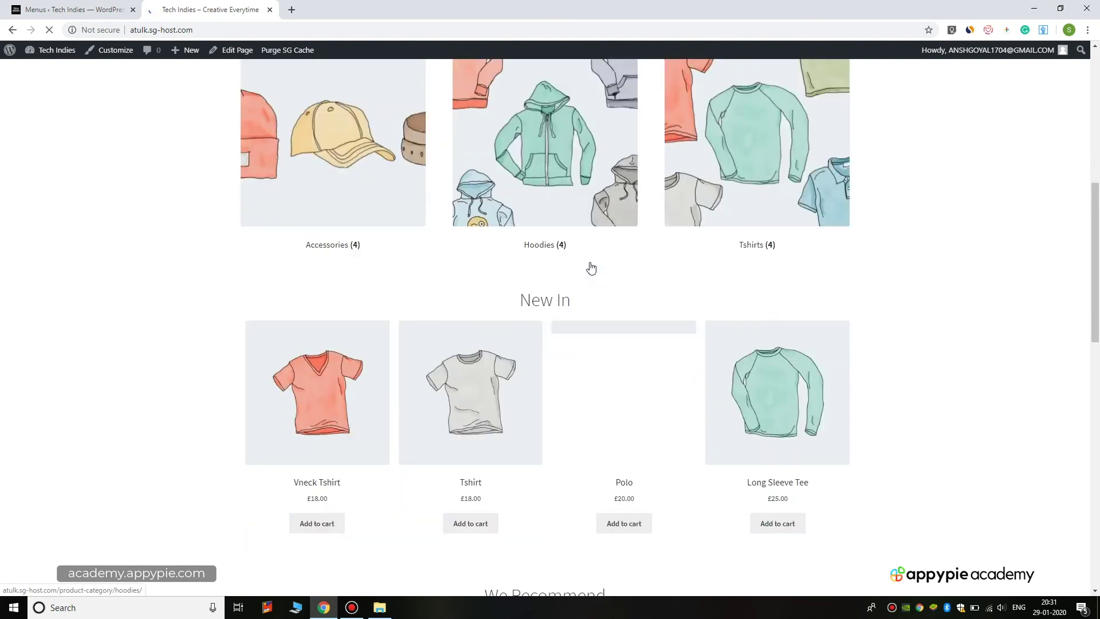
{"action": "scroll", "coordinate": [807, 370], "scroll_direction": "down", "scroll_amount": 4}
{"action": "scroll", "coordinate": [794, 275], "scroll_direction": "up", "scroll_amount": 5}
{"action": "scroll", "coordinate": [658, 263], "scroll_direction": "down", "scroll_amount": 4}
{"action": "scroll", "coordinate": [646, 221], "scroll_direction": "up", "scroll_amount": 1}
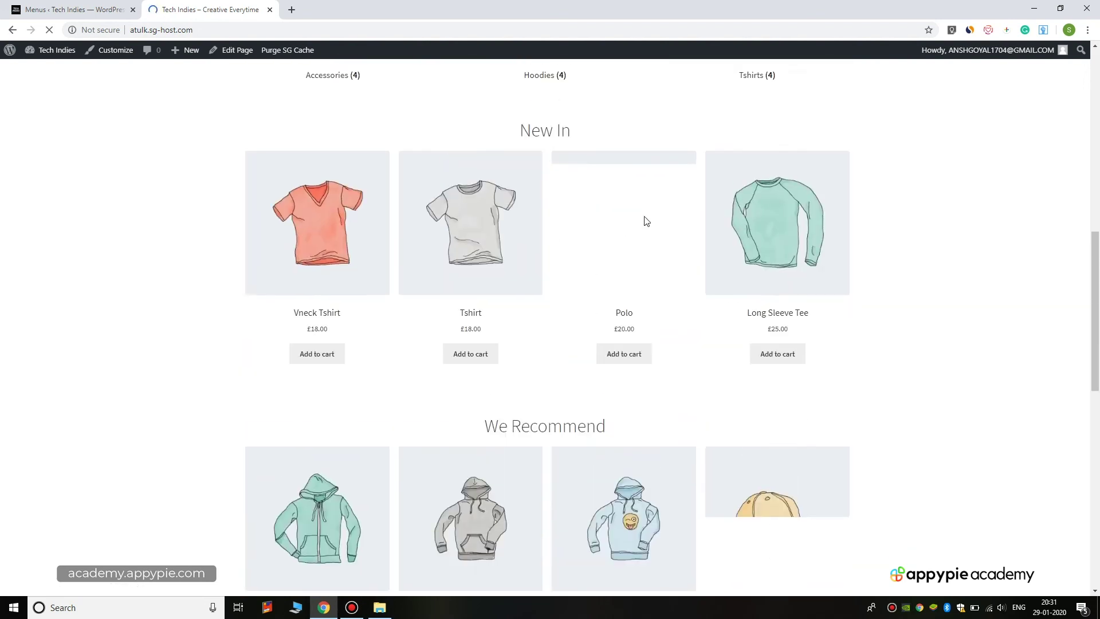
{"action": "scroll", "coordinate": [646, 219], "scroll_direction": "up", "scroll_amount": 2}
{"action": "scroll", "coordinate": [636, 213], "scroll_direction": "up", "scroll_amount": 5}
{"action": "scroll", "coordinate": [611, 197], "scroll_direction": "up", "scroll_amount": 1}
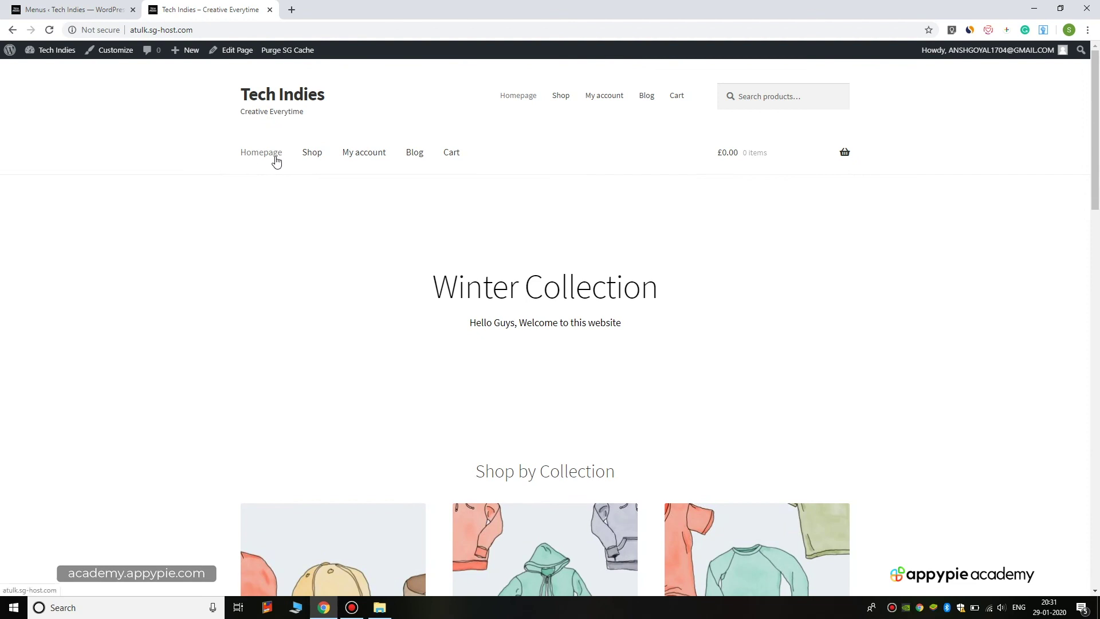
Step: Browse the Shop page's 12 products with default sorting kept, then go to My account
{"action": "left_click", "coordinate": [314, 161]}
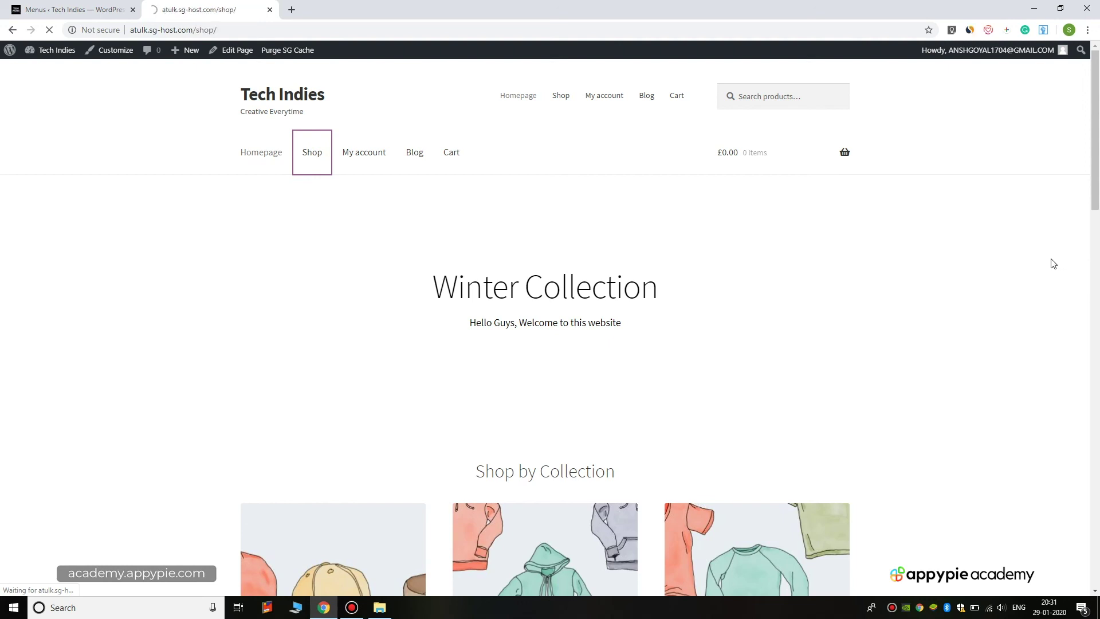
{"action": "scroll", "coordinate": [541, 255], "scroll_direction": "down", "scroll_amount": 2}
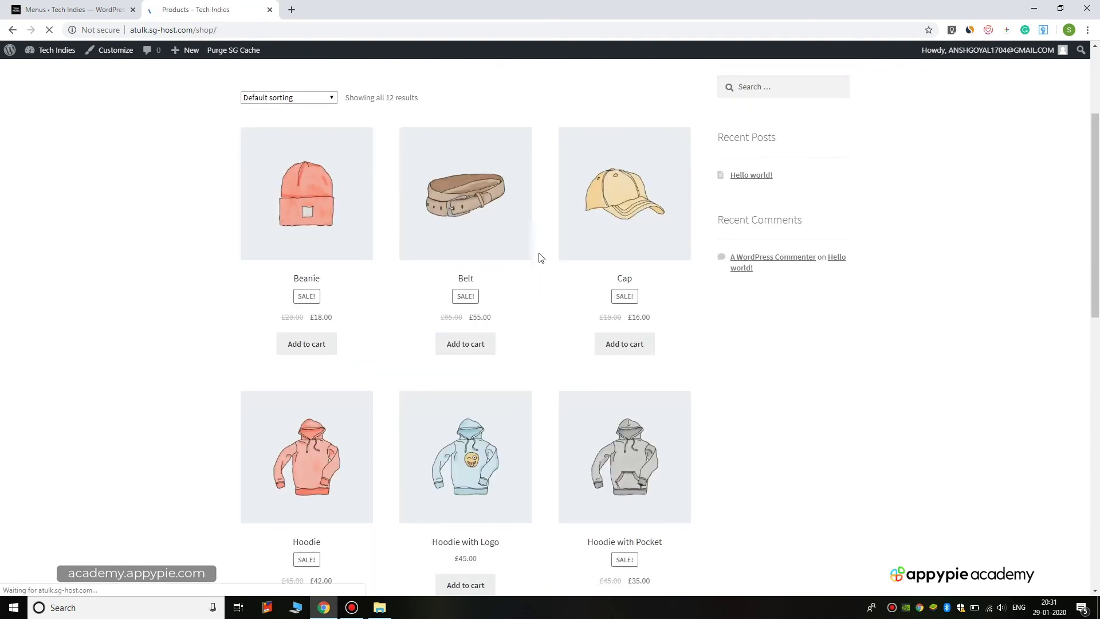
{"action": "scroll", "coordinate": [565, 255], "scroll_direction": "up", "scroll_amount": 2}
{"action": "scroll", "coordinate": [864, 285], "scroll_direction": "down", "scroll_amount": 3}
{"action": "scroll", "coordinate": [864, 286], "scroll_direction": "down", "scroll_amount": 5}
{"action": "scroll", "coordinate": [860, 281], "scroll_direction": "up", "scroll_amount": 5}
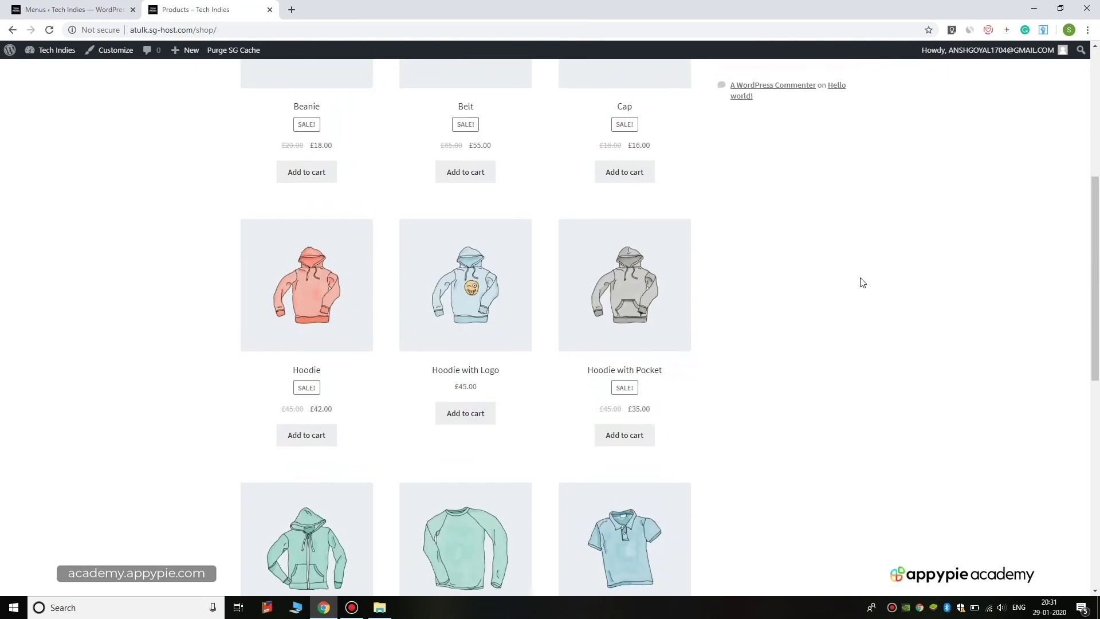
{"action": "scroll", "coordinate": [860, 280], "scroll_direction": "up", "scroll_amount": 4}
{"action": "left_click", "coordinate": [301, 269]}
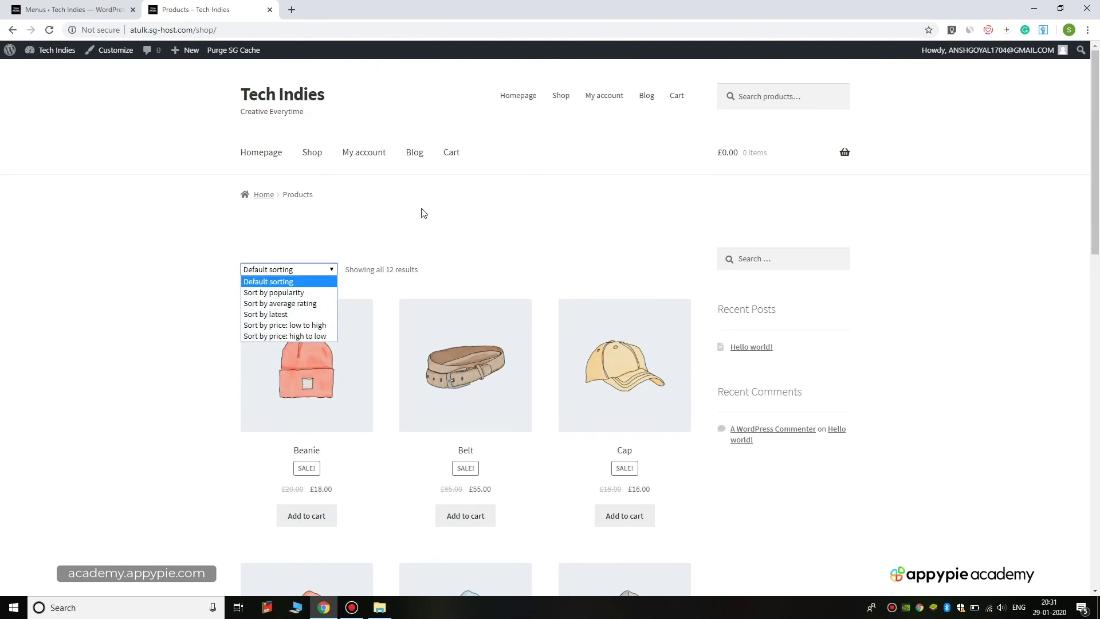
{"action": "left_click", "coordinate": [394, 160]}
{"action": "left_click", "coordinate": [370, 163]}
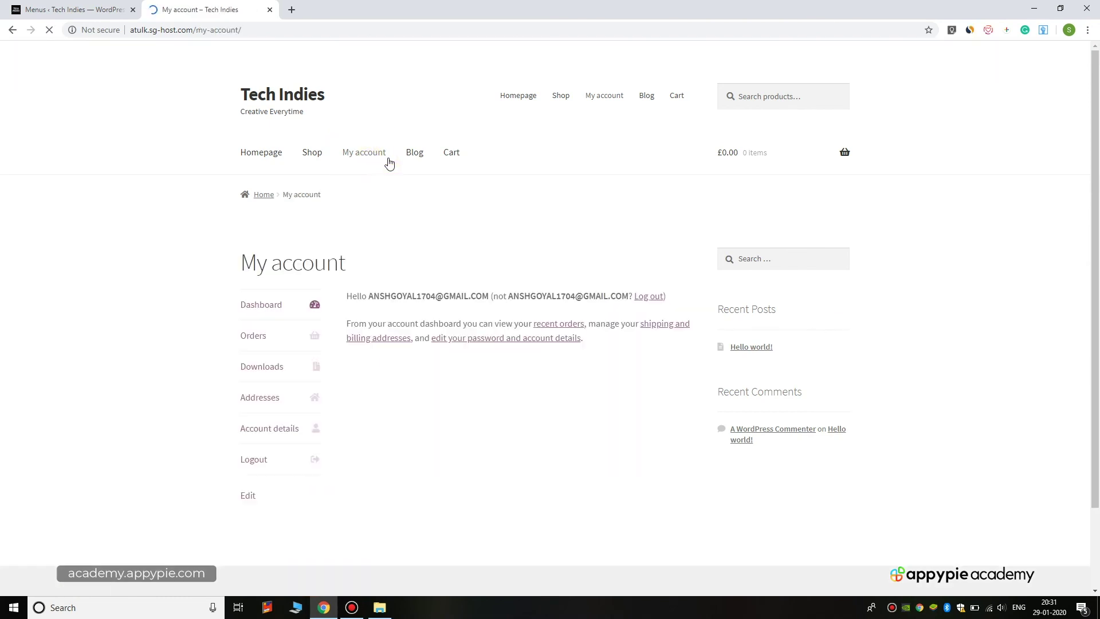
{"action": "scroll", "coordinate": [554, 183], "scroll_direction": "down", "scroll_amount": 1}
{"action": "left_click_drag", "start_coordinate": [348, 237], "coordinate": [633, 238]}
Step: Check the My account page, then the Blog page with its Hello world! post
{"action": "left_click", "coordinate": [611, 310]}
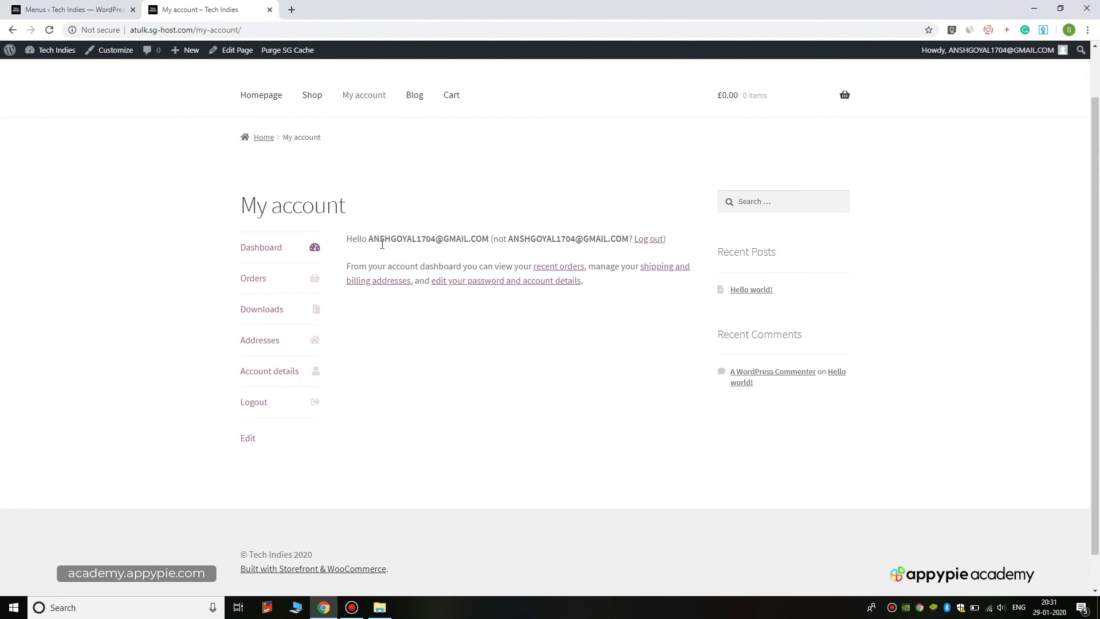
{"action": "scroll", "coordinate": [595, 342], "scroll_direction": "down", "scroll_amount": 1}
{"action": "scroll", "coordinate": [602, 252], "scroll_direction": "up", "scroll_amount": 1}
{"action": "scroll", "coordinate": [462, 216], "scroll_direction": "down", "scroll_amount": 1}
{"action": "scroll", "coordinate": [314, 346], "scroll_direction": "up", "scroll_amount": 1}
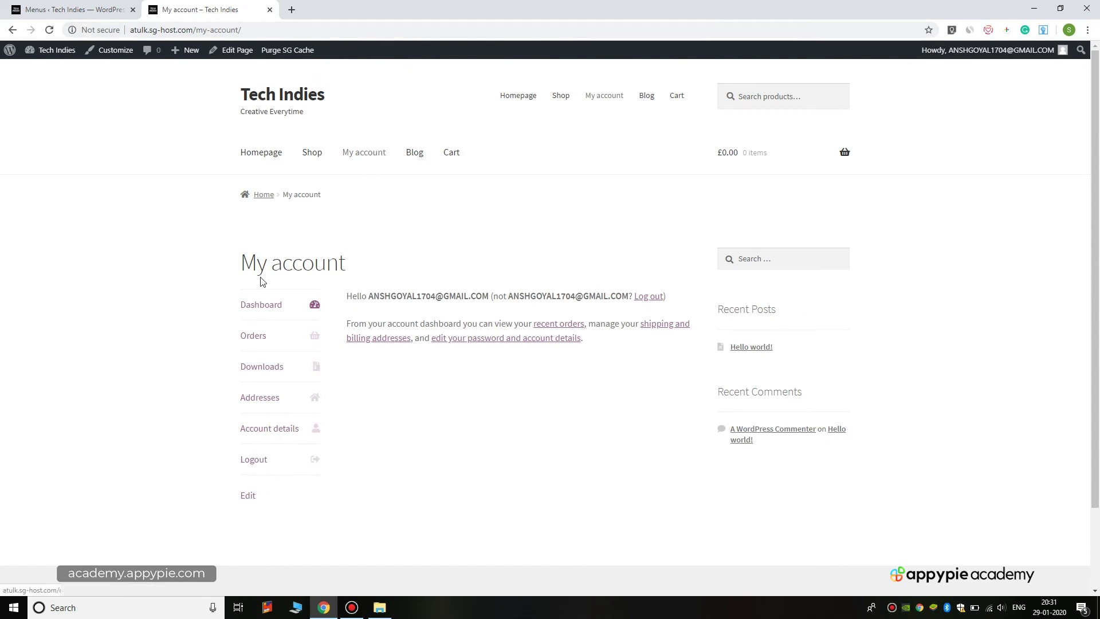
{"action": "left_click", "coordinate": [422, 162]}
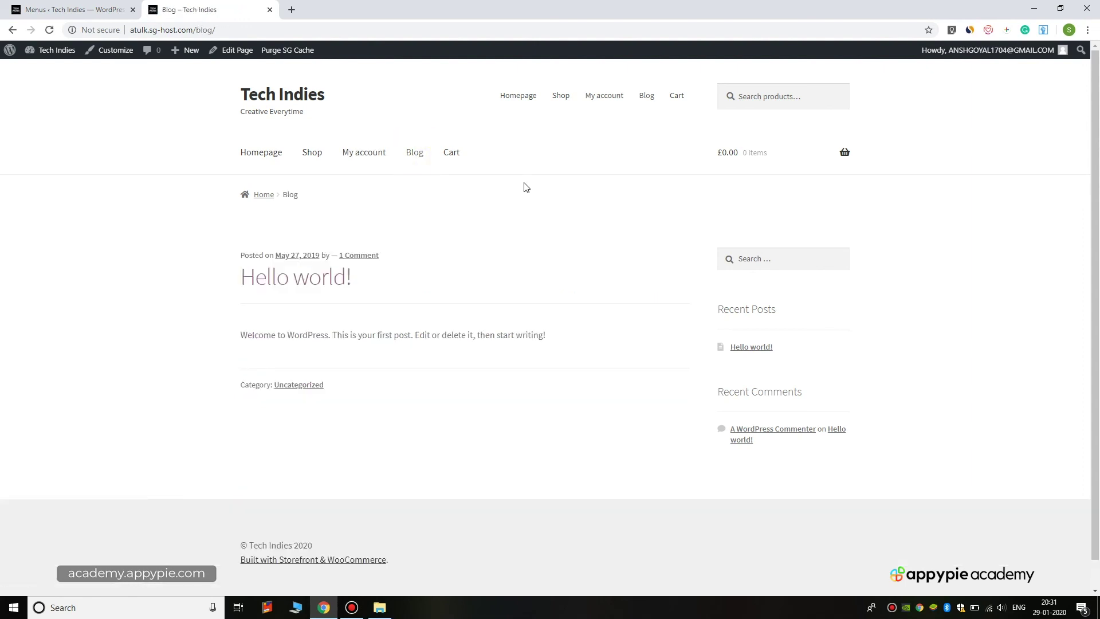
{"action": "scroll", "coordinate": [524, 187], "scroll_direction": "down", "scroll_amount": 1}
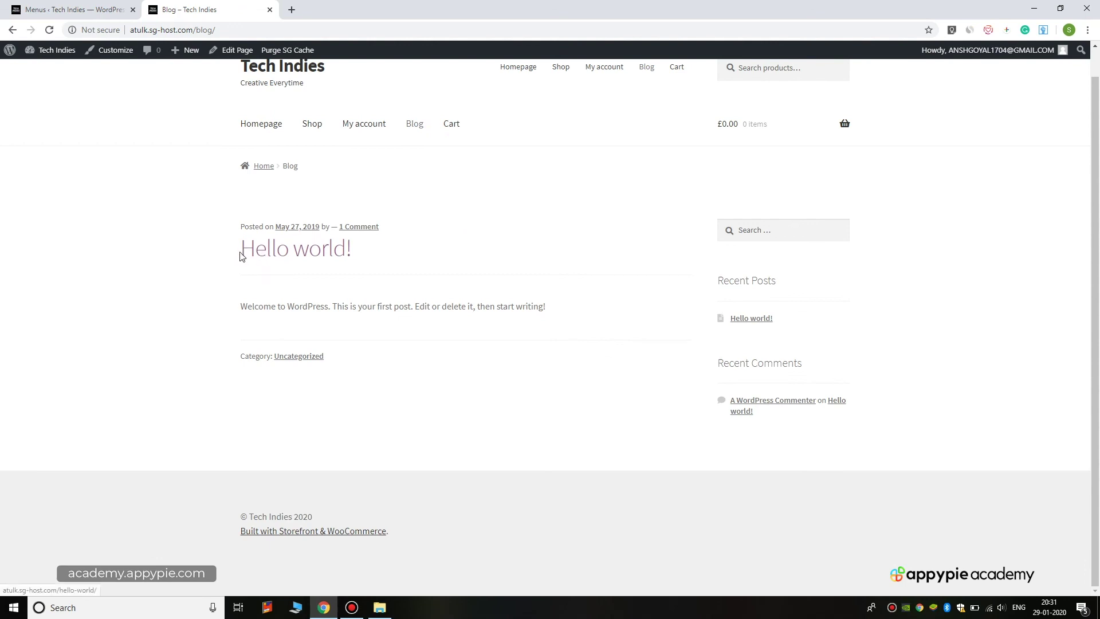
{"action": "left_click_drag", "start_coordinate": [241, 256], "coordinate": [370, 253]}
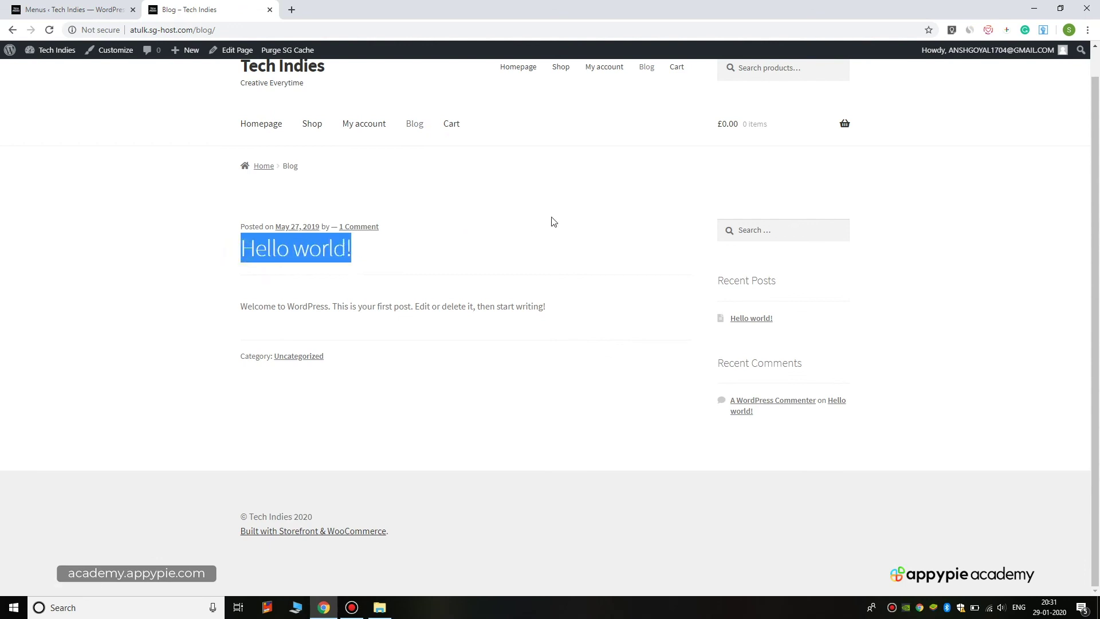
{"action": "left_click", "coordinate": [564, 179]}
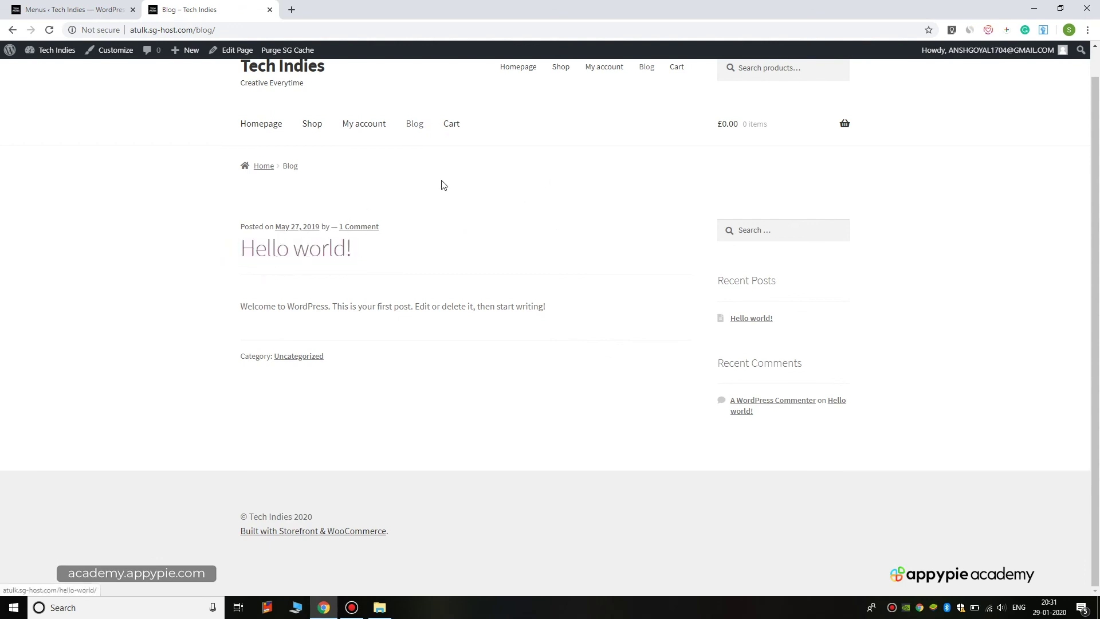
Step: Check the empty Cart page, then return to the Tech Indies menu editor
{"action": "left_click", "coordinate": [454, 129]}
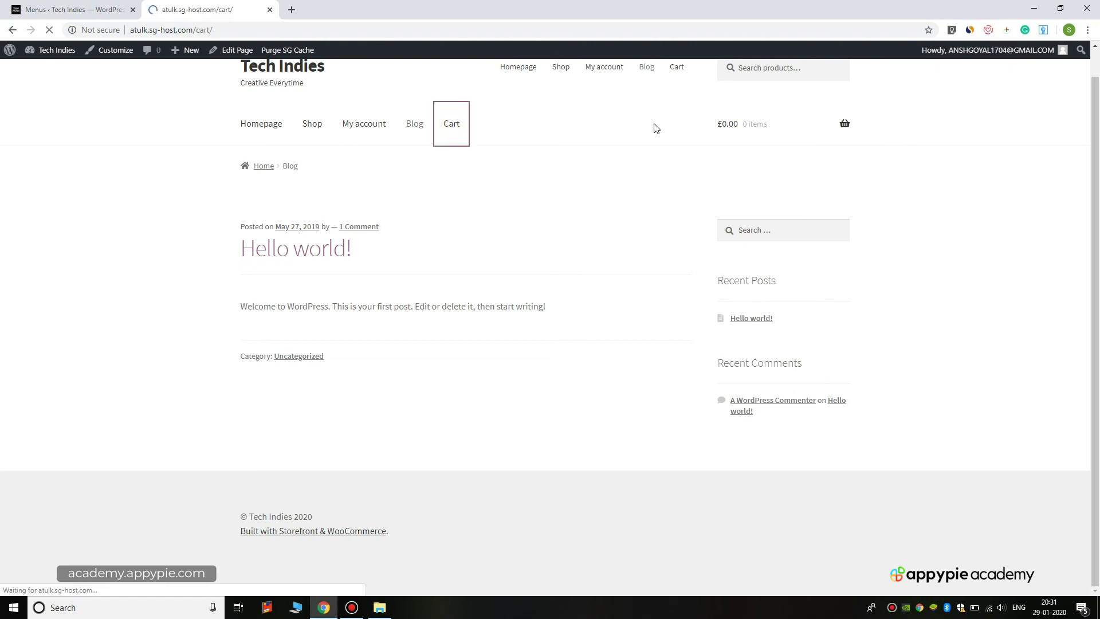
{"action": "scroll", "coordinate": [301, 242], "scroll_direction": "down", "scroll_amount": 1}
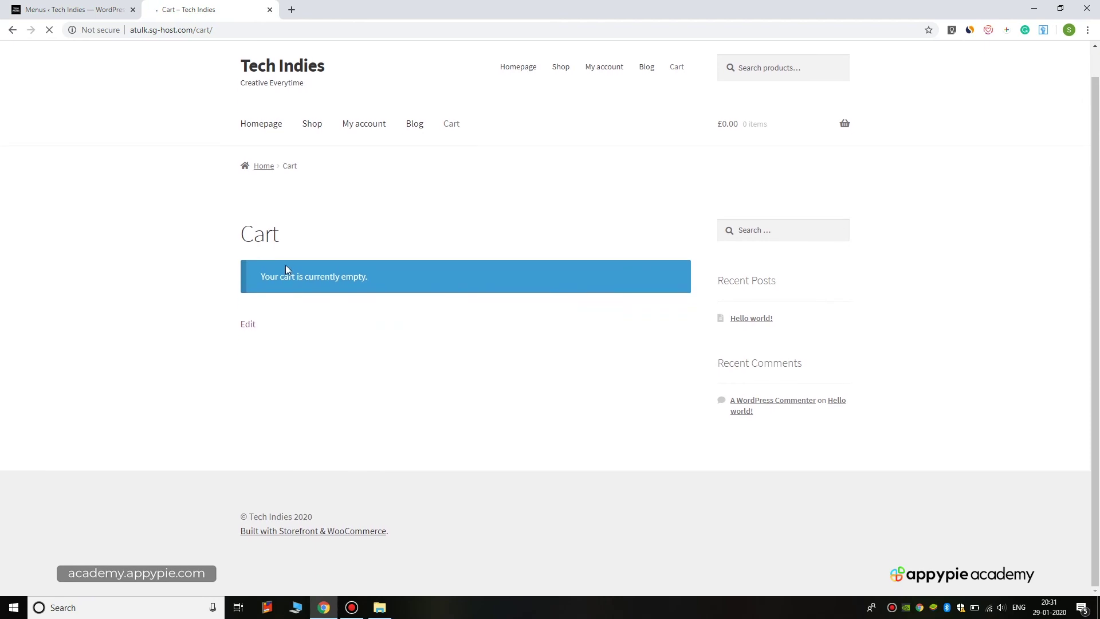
{"action": "left_click_drag", "start_coordinate": [311, 278], "coordinate": [389, 281]}
{"action": "left_click", "coordinate": [403, 271]}
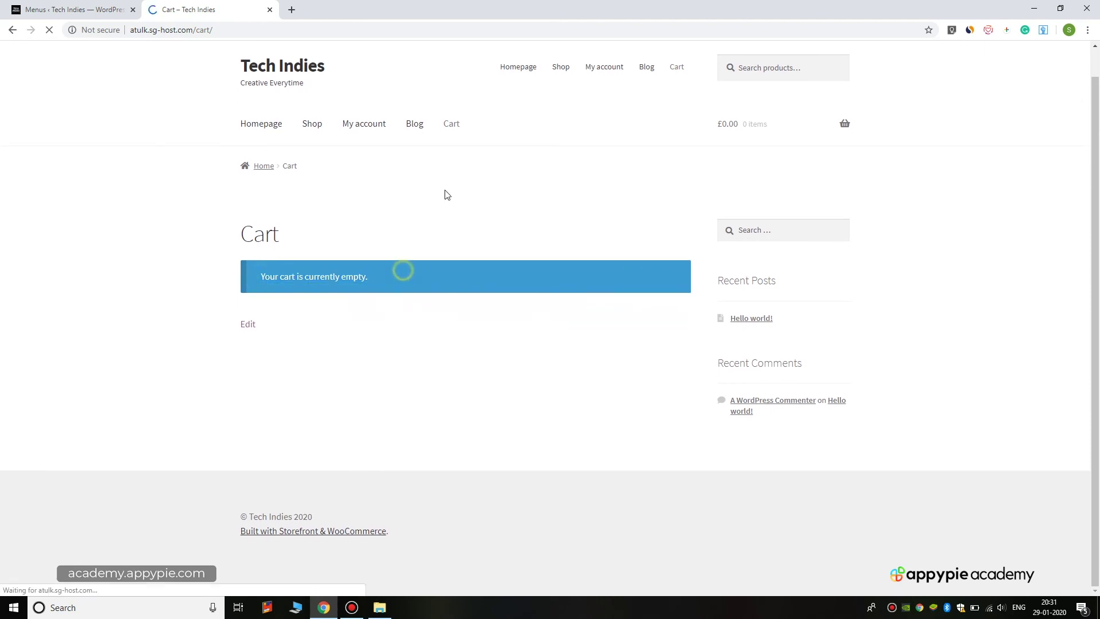
{"action": "left_click", "coordinate": [62, 7]}
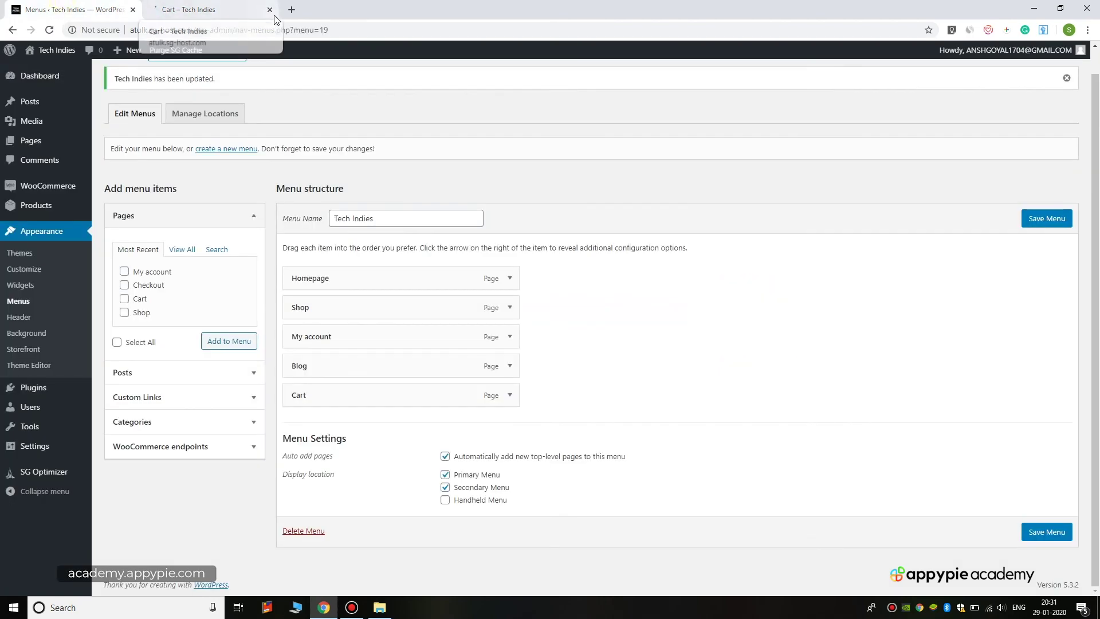